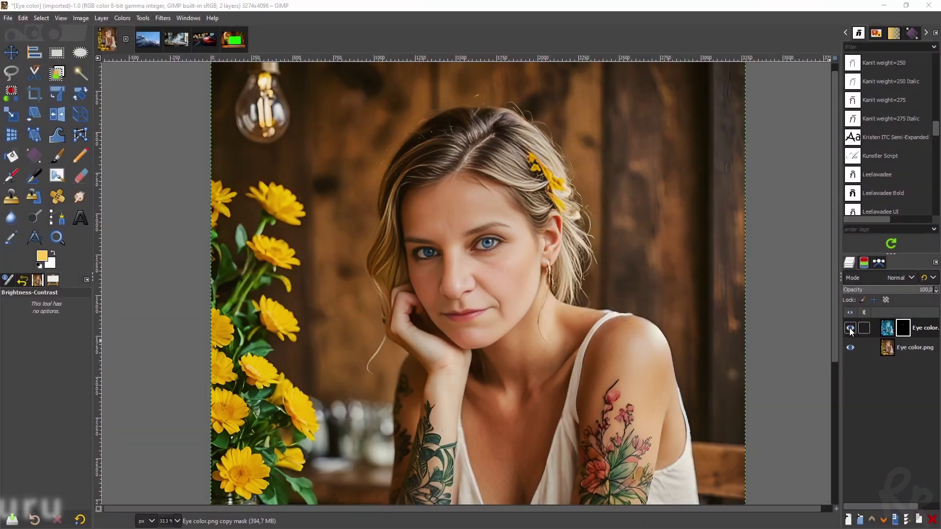
Hide the blue-eye layer and duplicate the Eye color.png layer as 'Eye color.png copy #1'.
click(850, 329)
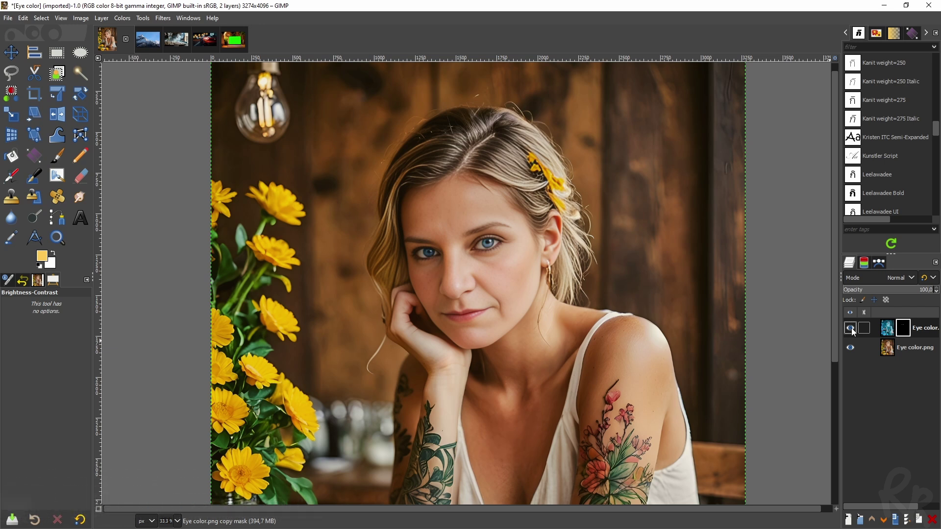
click(911, 347)
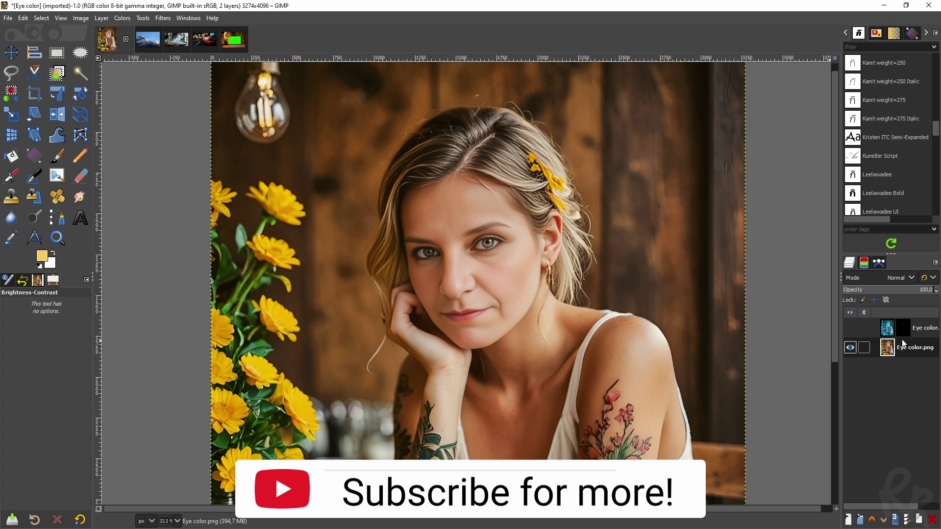
click(896, 519)
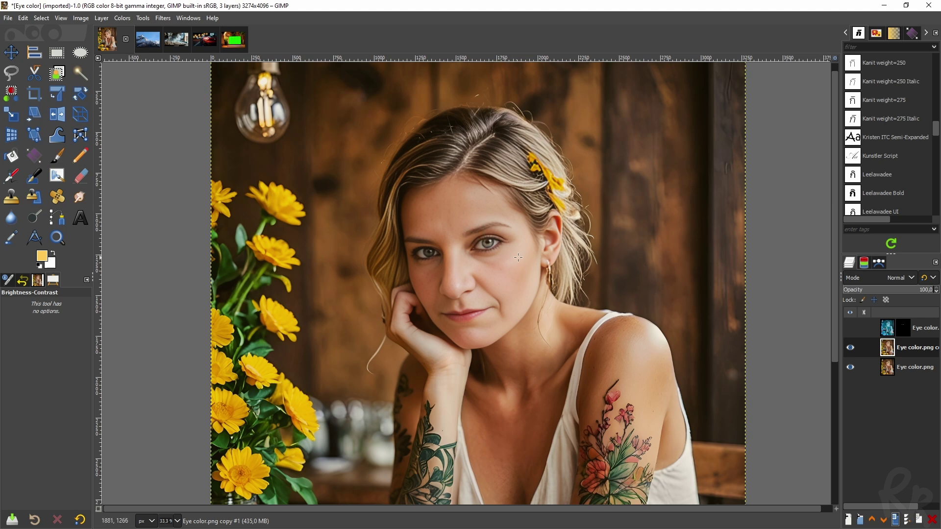
Outline the right eye's iris with a closed path and convert it to a selection.
click(57, 222)
scroll(502, 239, up, 4)
click(464, 244)
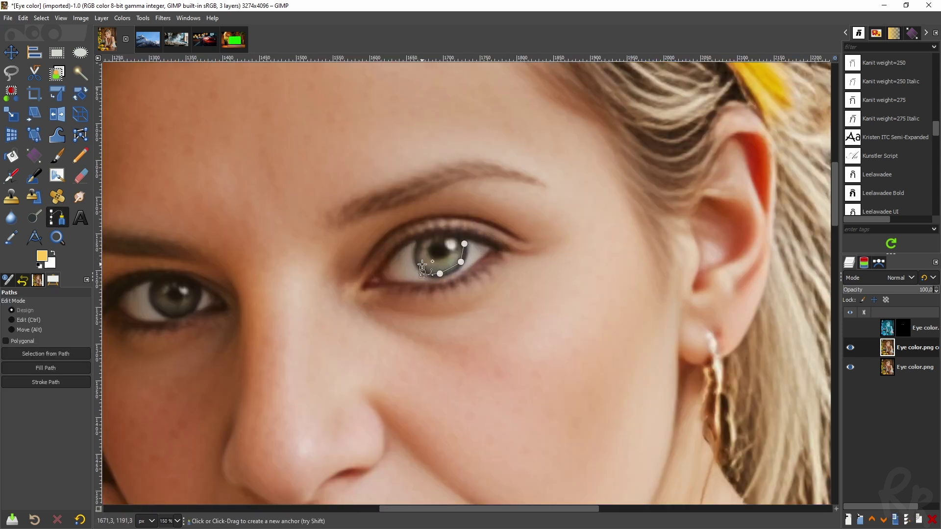
click(418, 254)
click(422, 243)
click(446, 240)
ctrl+click(464, 243)
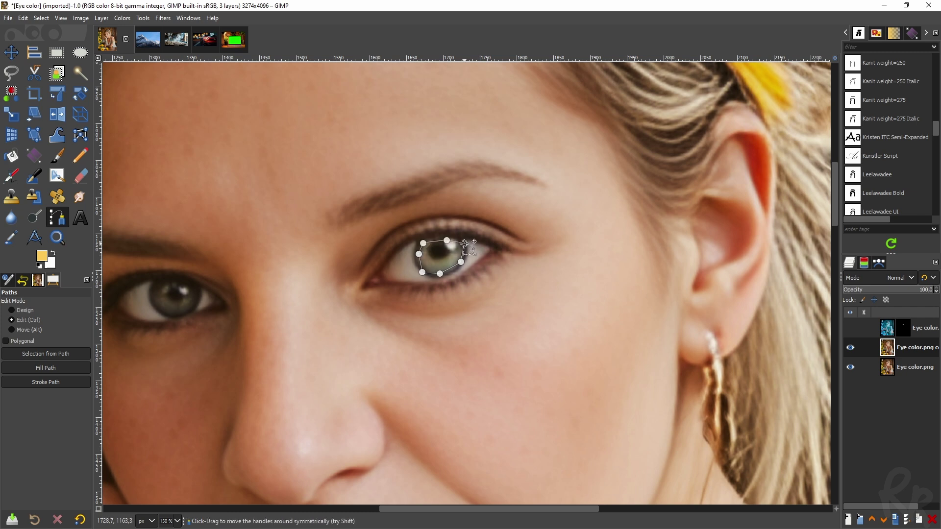
key(Return)
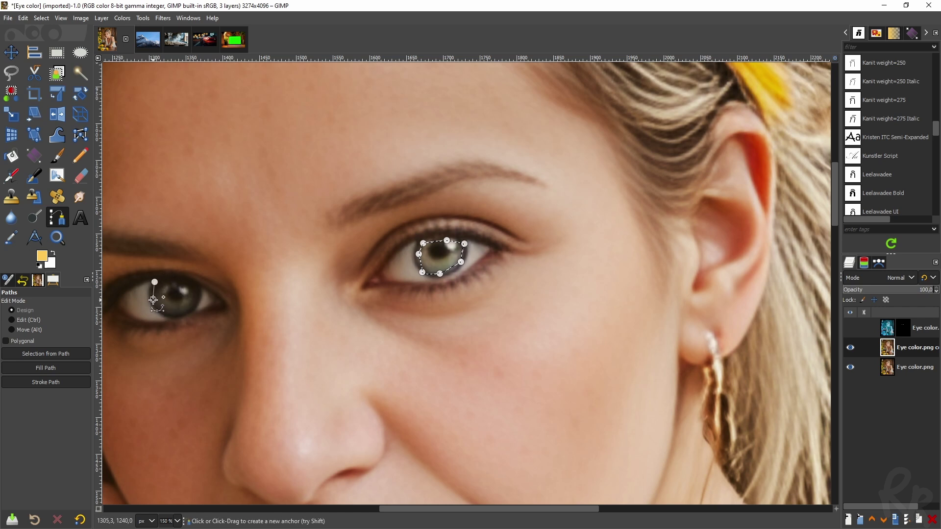
Copy the iris selection and paste it as a new layer.
click(23, 18)
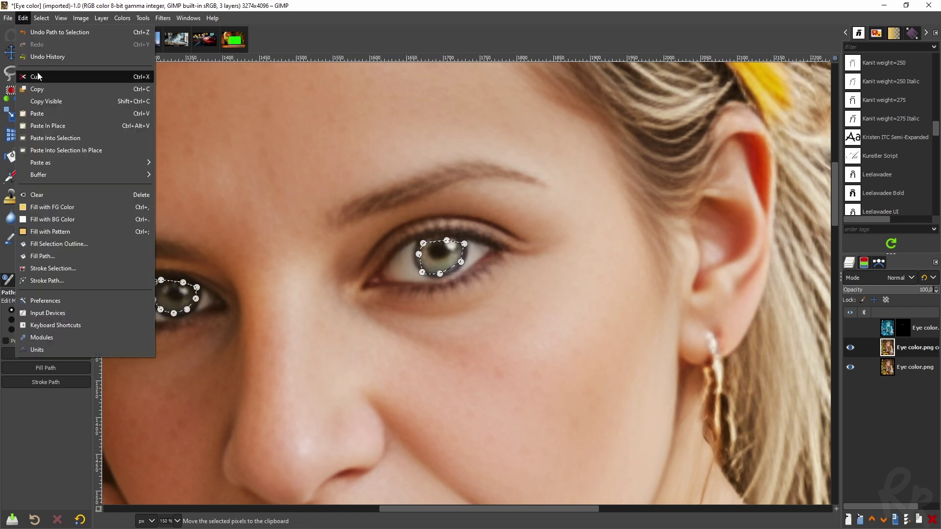
click(42, 90)
click(23, 18)
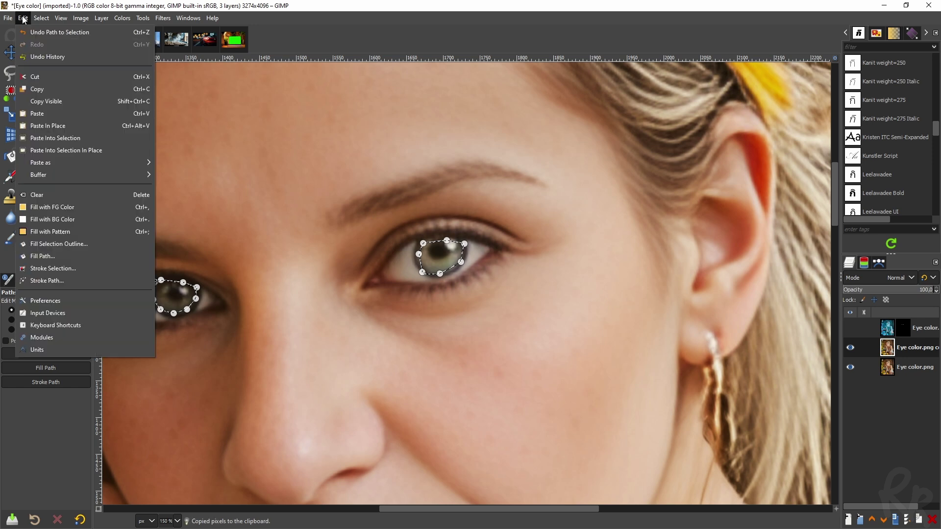
mouse_move(131, 163)
click(196, 176)
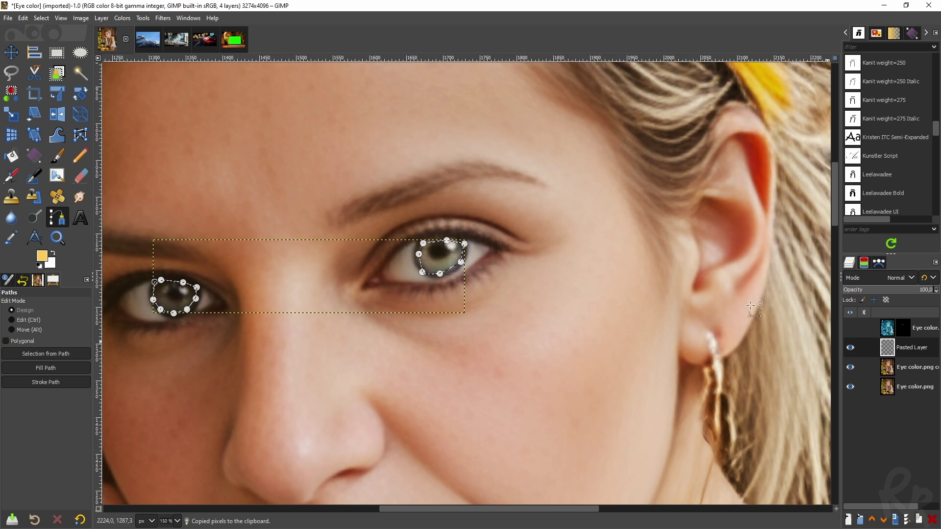
Delete the Pasted Layer and clear the selection with Select > None.
right_click(891, 351)
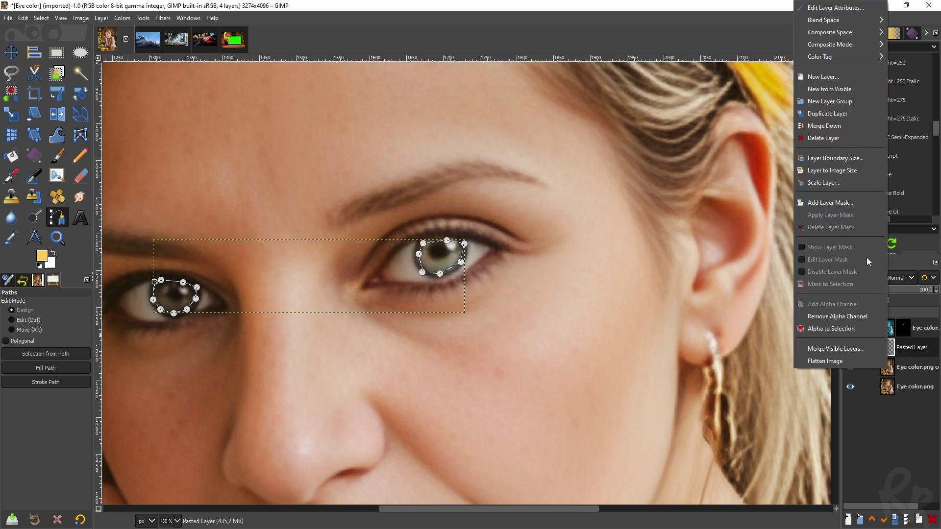
click(827, 139)
click(43, 16)
click(47, 43)
click(17, 52)
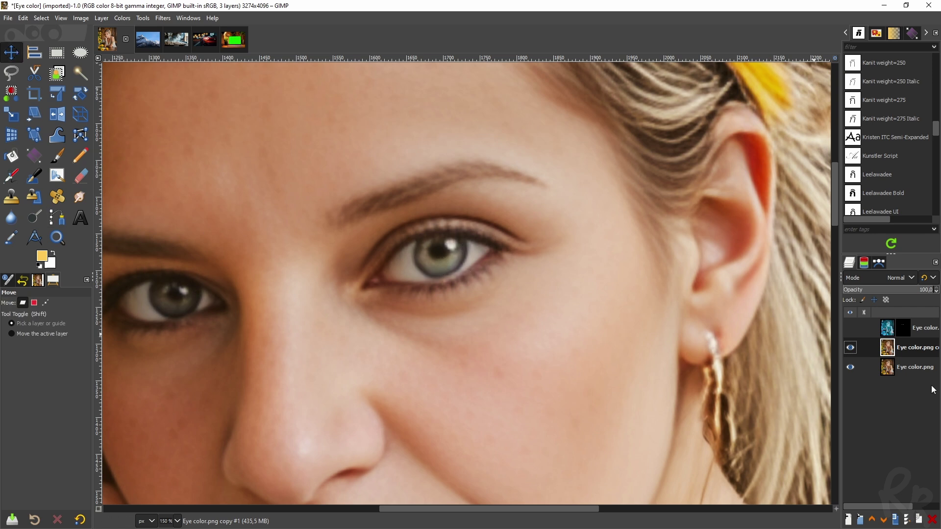
Add a black (full transparency) layer mask to the photo copy layer and make it active.
right_click(888, 352)
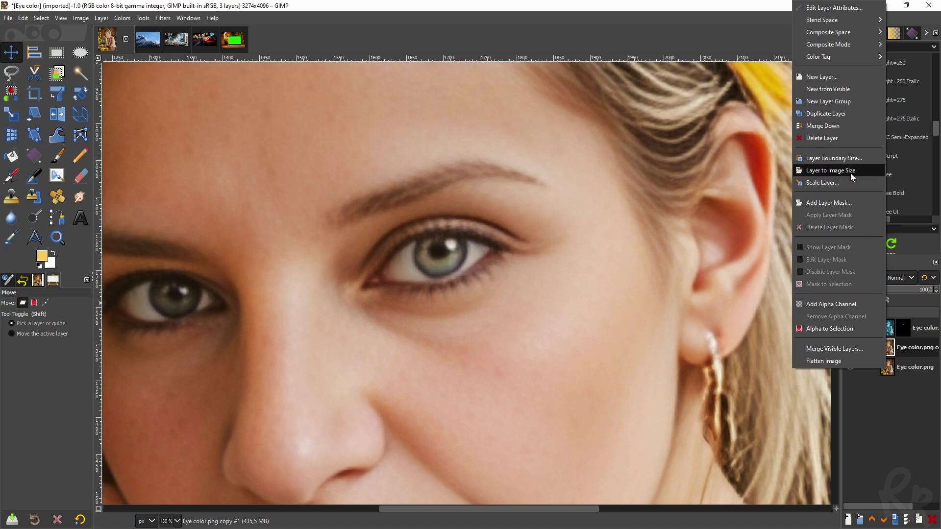
click(839, 205)
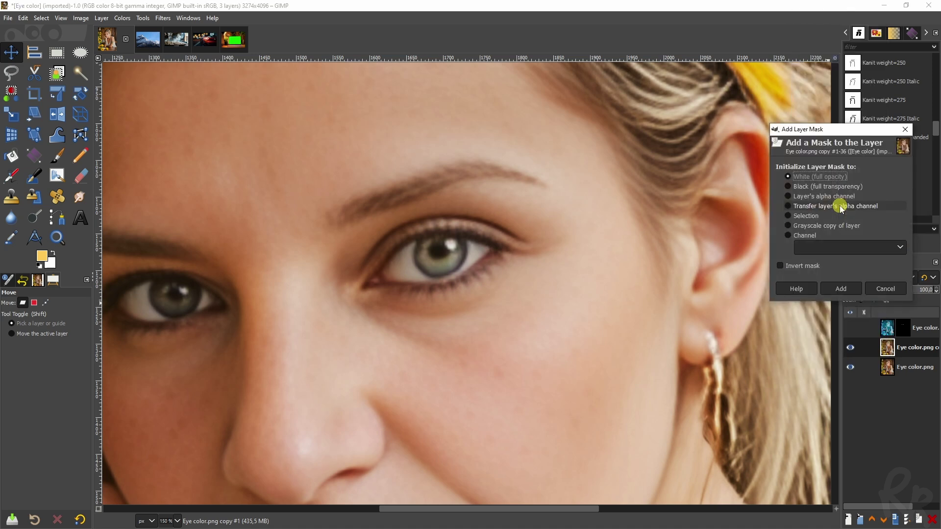
click(802, 187)
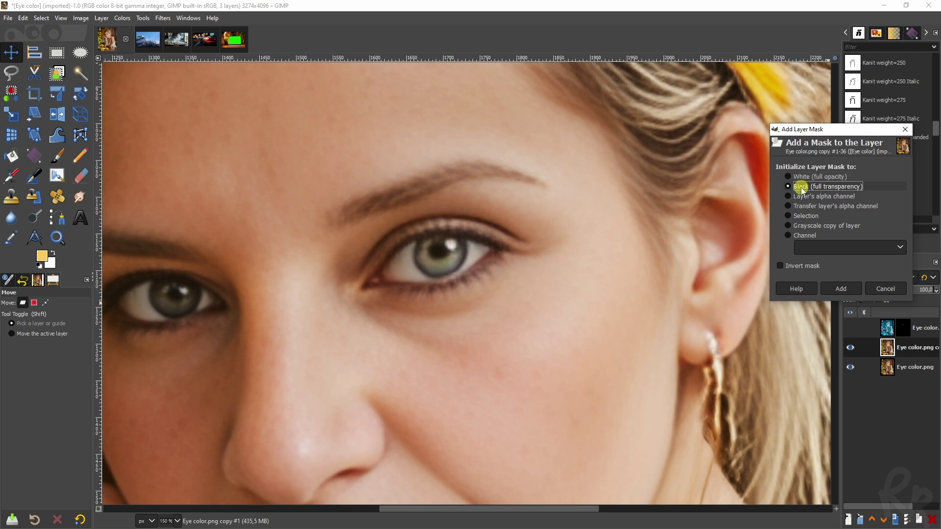
click(841, 289)
click(904, 347)
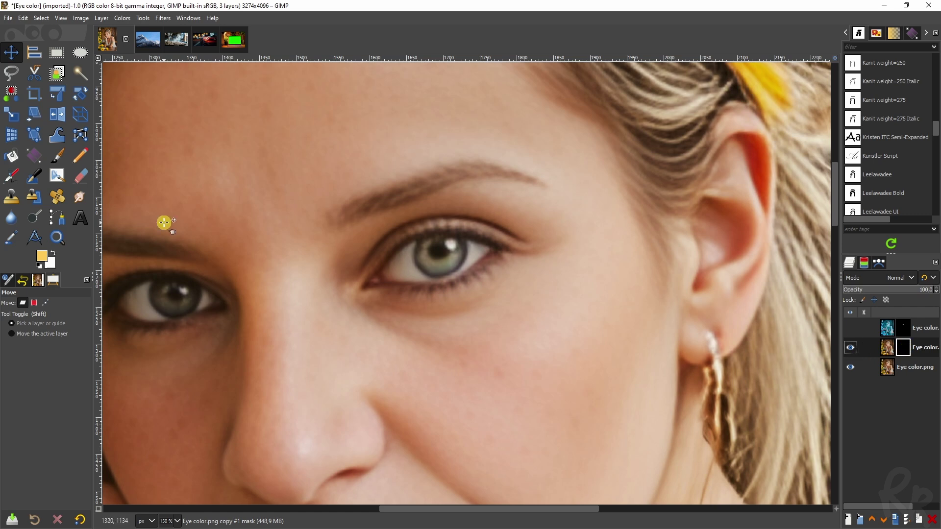
Paint the mask white over both irises with a size-19 paintbrush.
click(58, 158)
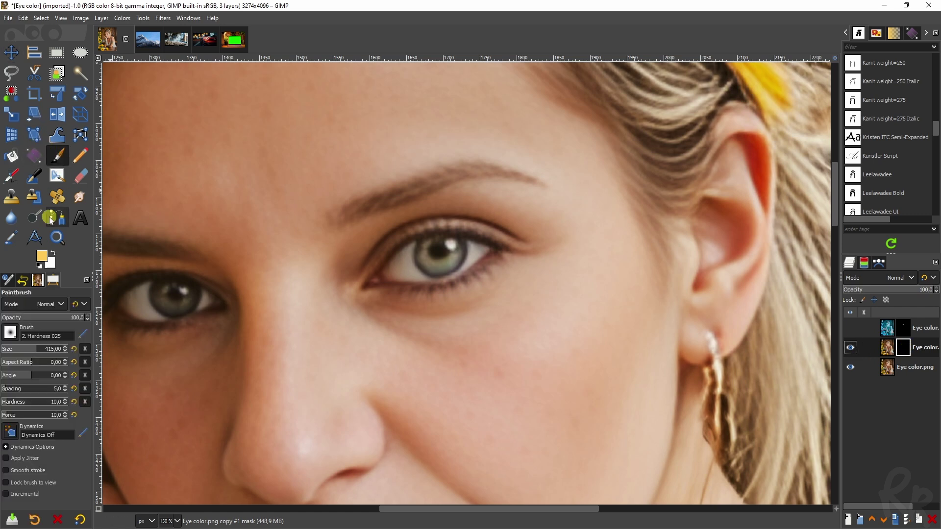
click(52, 253)
click(11, 350)
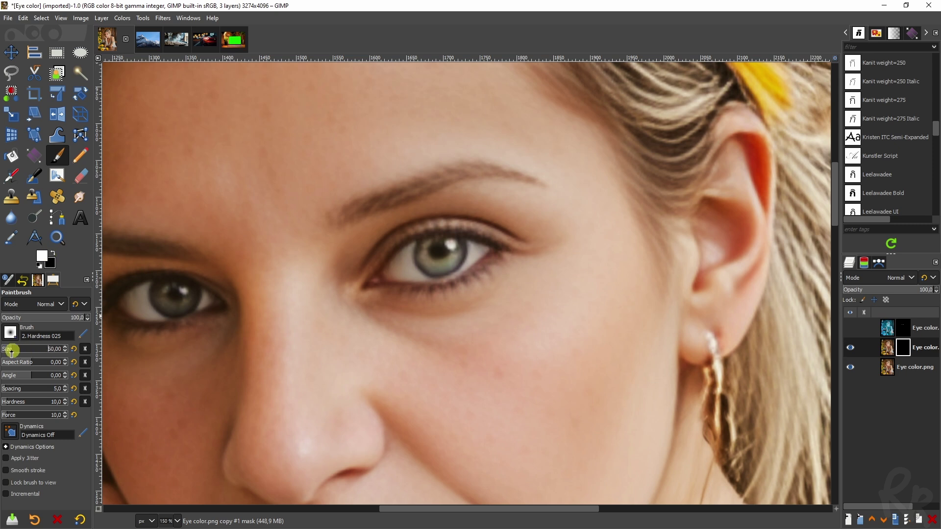
drag(9, 351, 7, 351)
scroll(177, 316, up, 1)
mouse_move(514, 249)
mouse_down()
mouse_move(549, 247)
mouse_move(560, 227)
mouse_move(522, 243)
mouse_move(517, 237)
mouse_move(554, 227)
mouse_move(521, 232)
mouse_move(526, 220)
mouse_move(547, 223)
mouse_up()
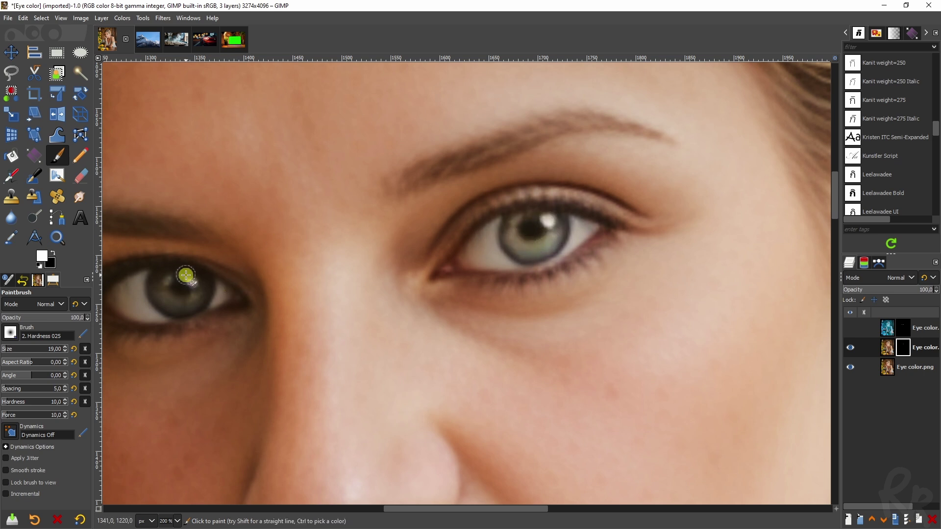
click(886, 349)
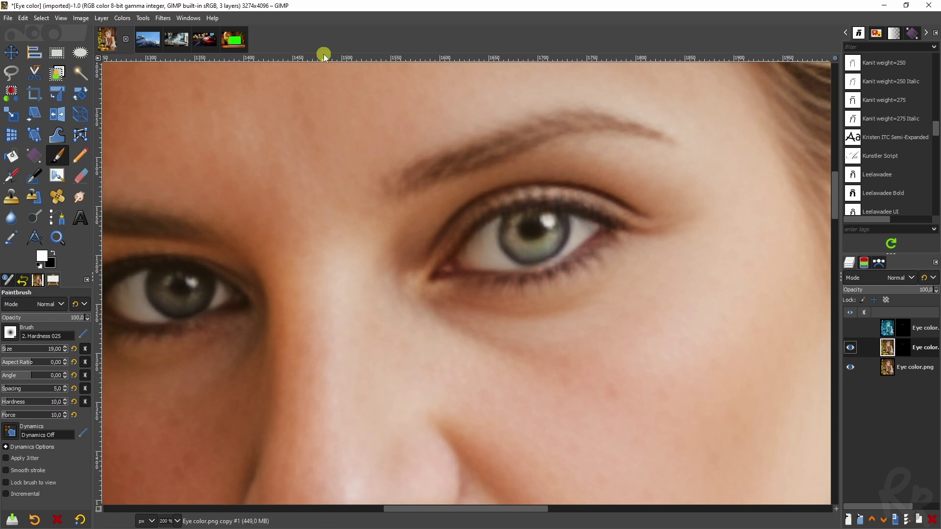
click(126, 19)
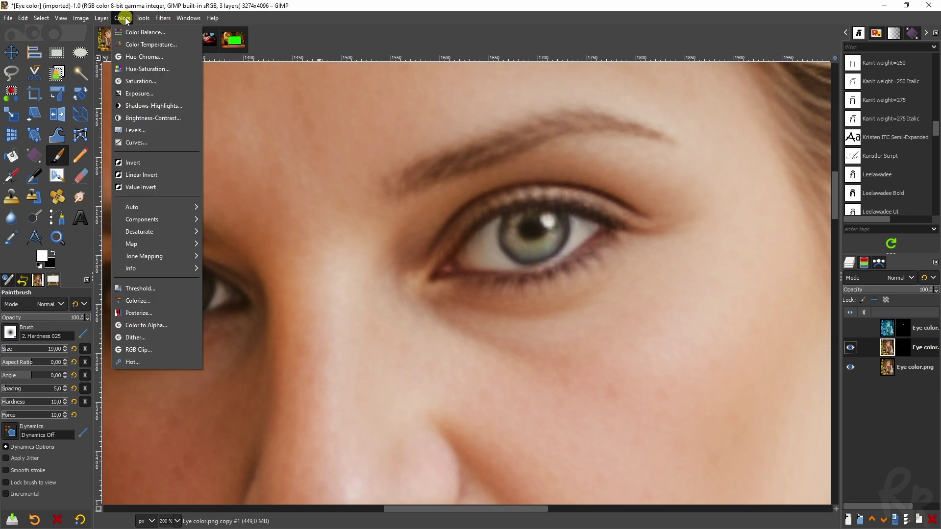
Shift the hue with Hue-Chroma so the masked irises turn blue, then toggle the layer to compare.
click(139, 58)
drag(224, 147, 283, 158)
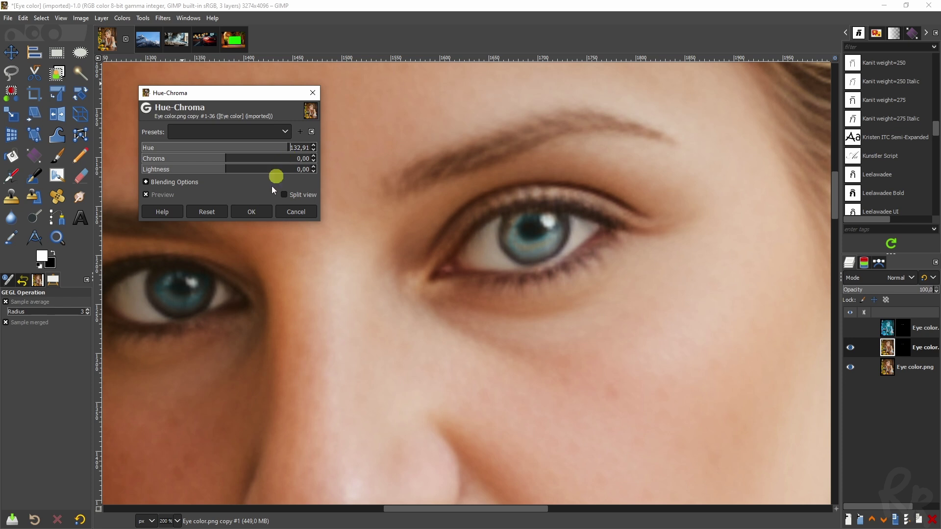
click(270, 214)
scroll(346, 233, down, 4)
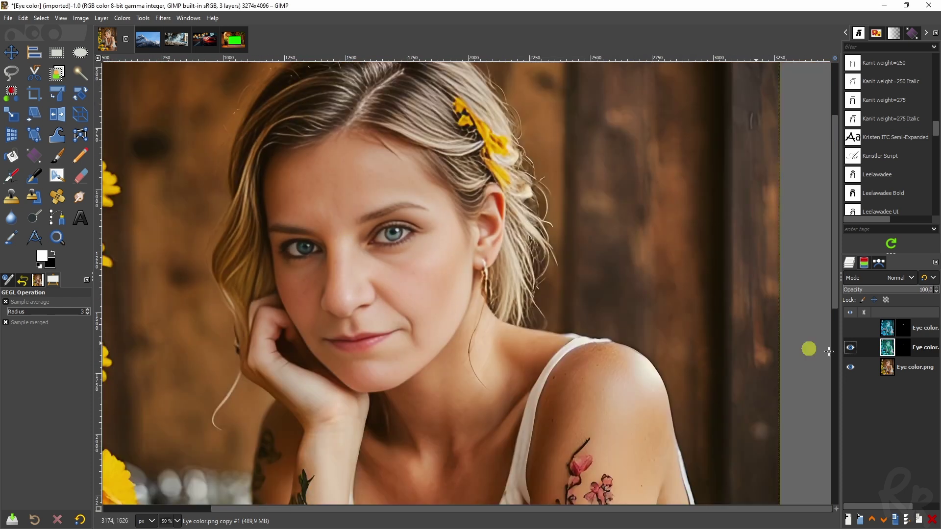
click(851, 349)
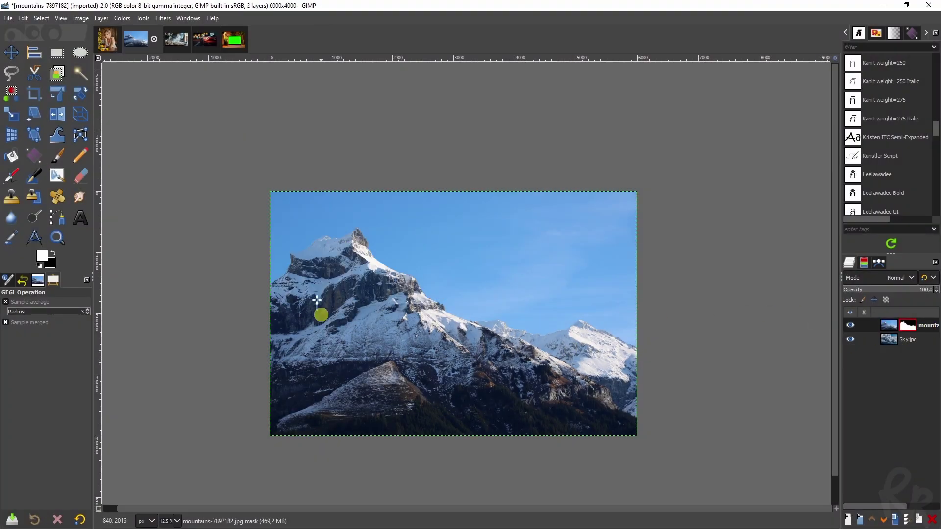
Disable and re-enable the mountains layer's mask to compare plain sky with clouds.
right_click(914, 326)
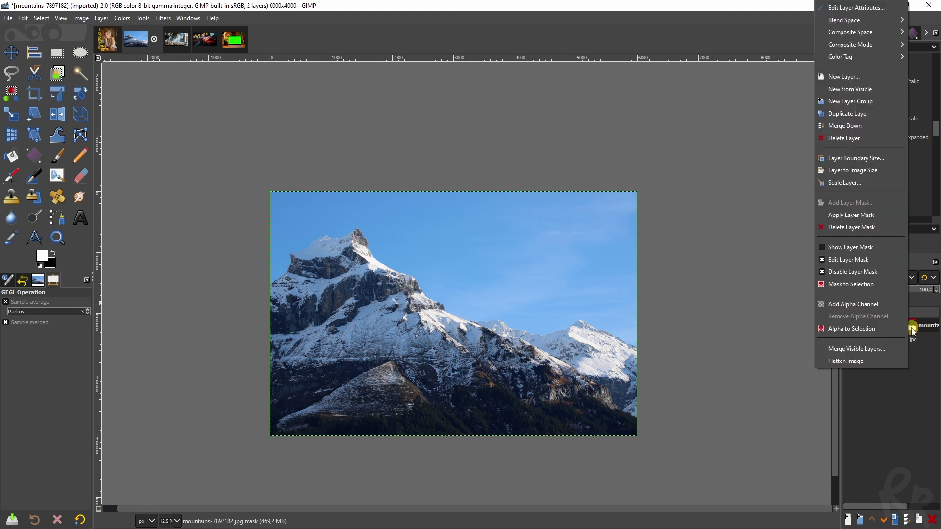
click(826, 277)
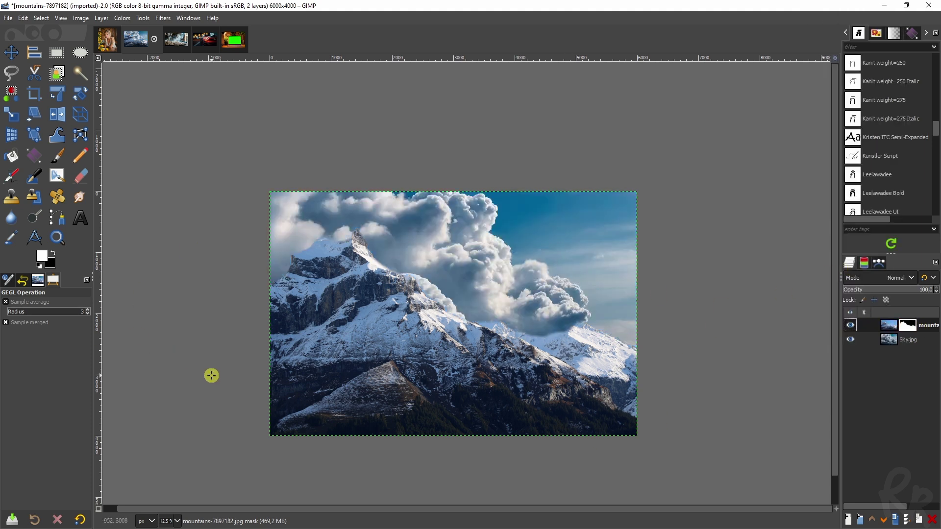
right_click(863, 335)
click(857, 277)
ctrl+click(902, 324)
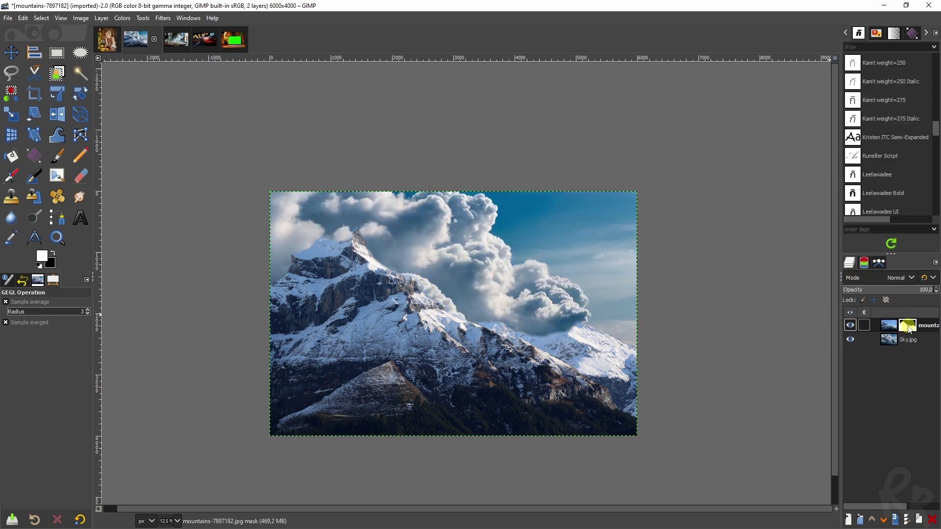
Delete the mountains layer's mask and toggle the layer to view the Sky.jpg clouds beneath.
right_click(908, 329)
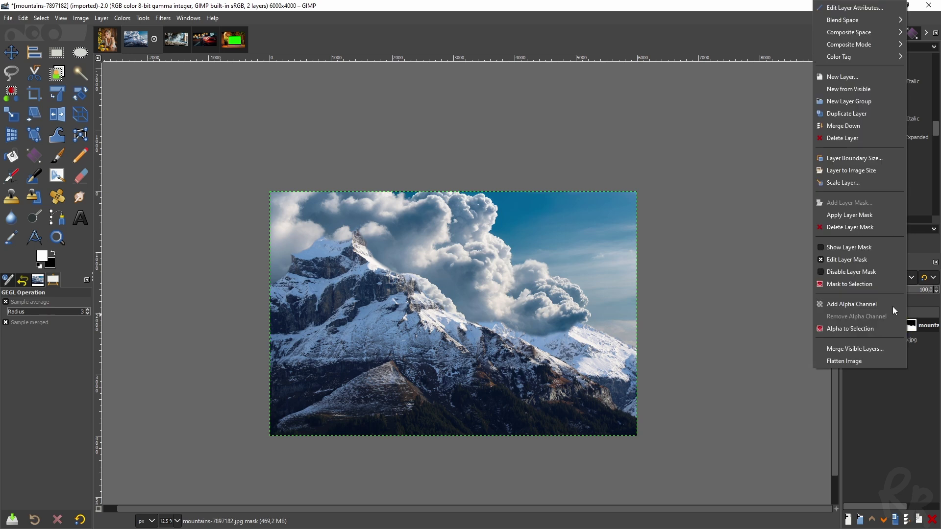
click(848, 228)
click(851, 339)
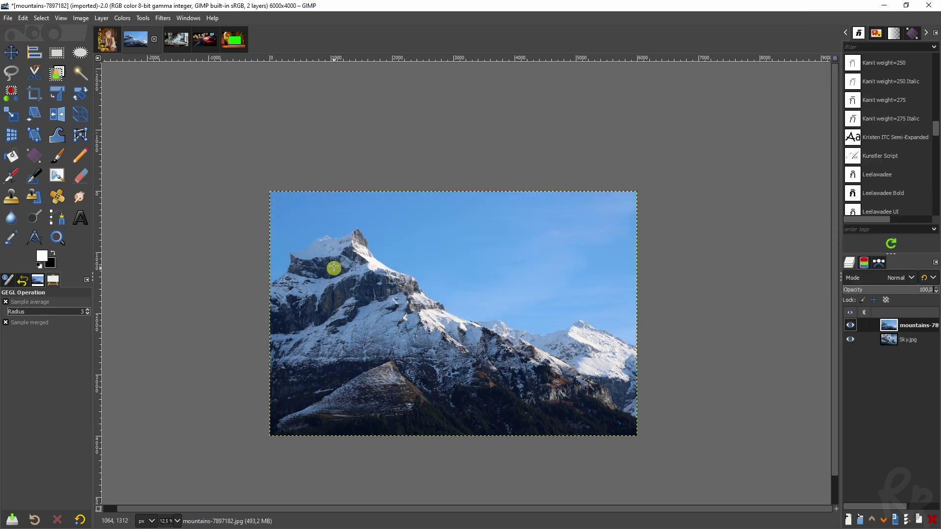
click(851, 327)
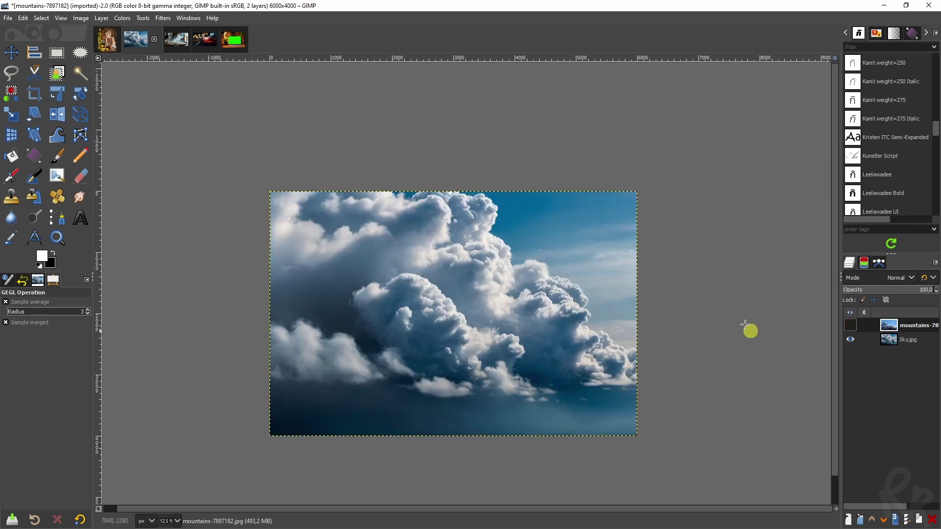
click(850, 325)
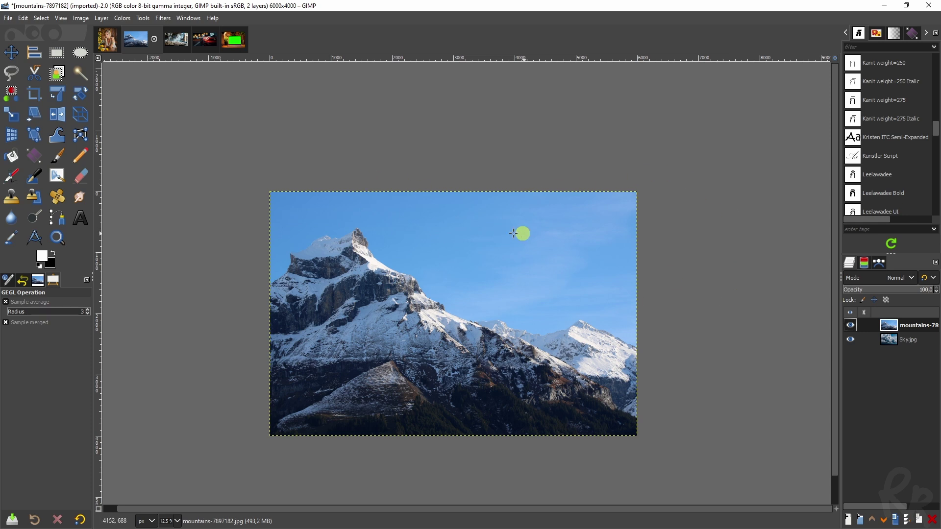
click(850, 326)
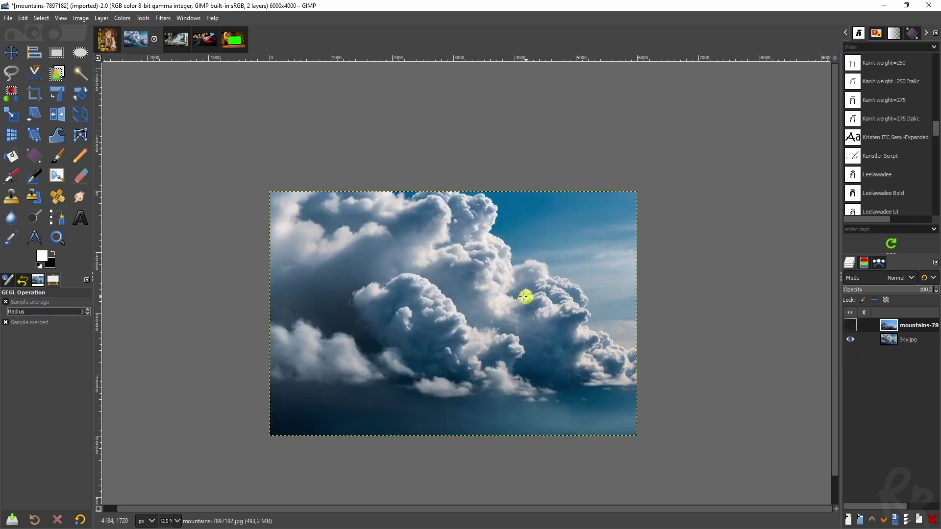
click(850, 325)
Add a full-opacity white mask to the mountains layer and set up a black paintbrush on it.
right_click(891, 328)
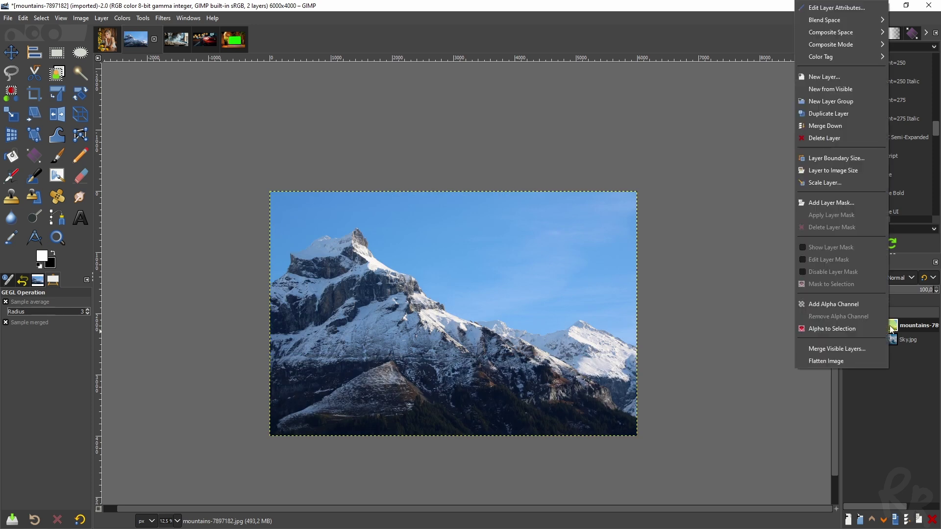
click(839, 203)
click(801, 173)
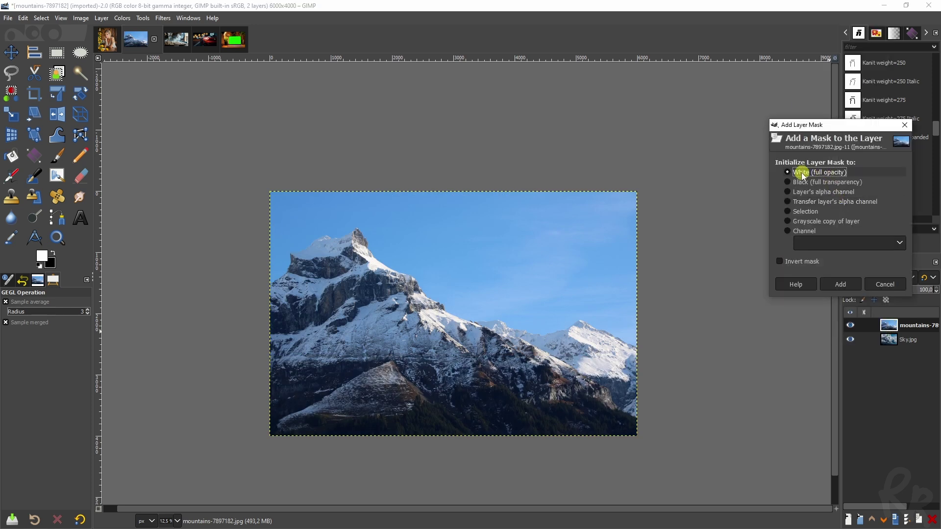
click(840, 284)
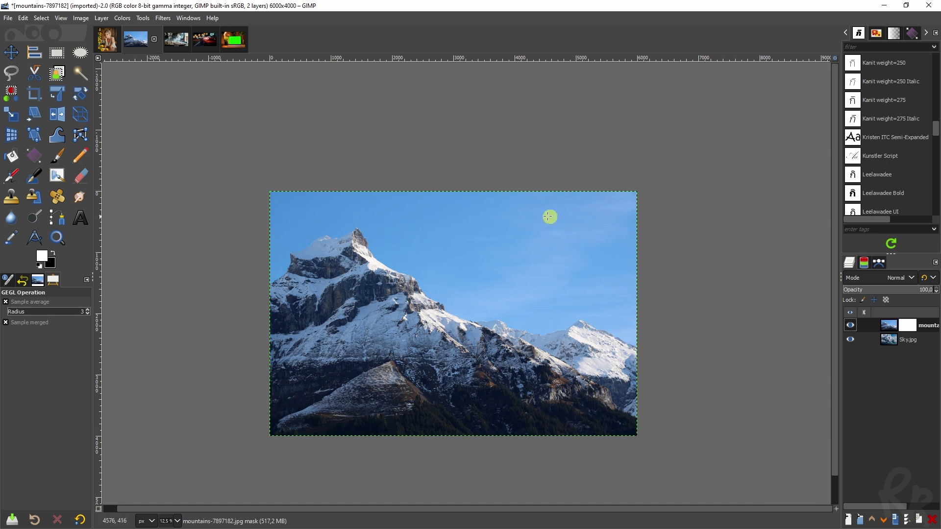
click(912, 326)
click(53, 254)
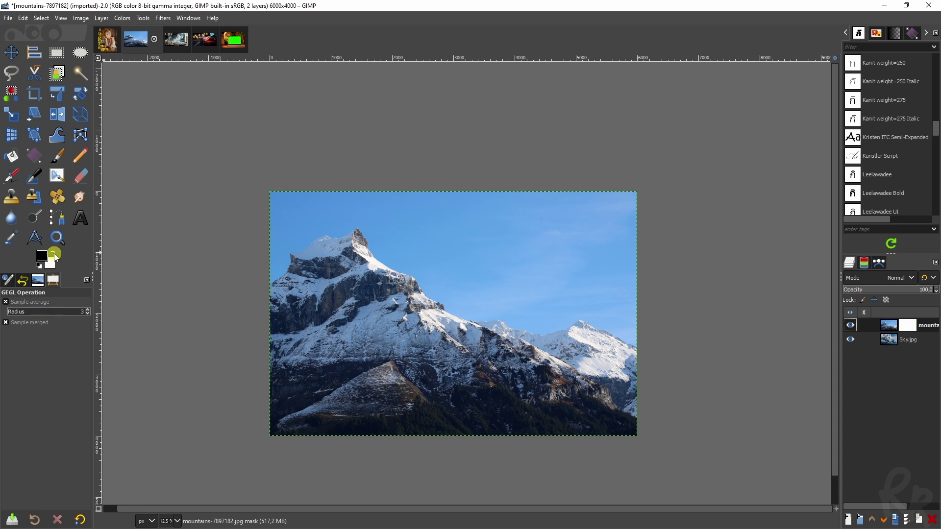
click(56, 156)
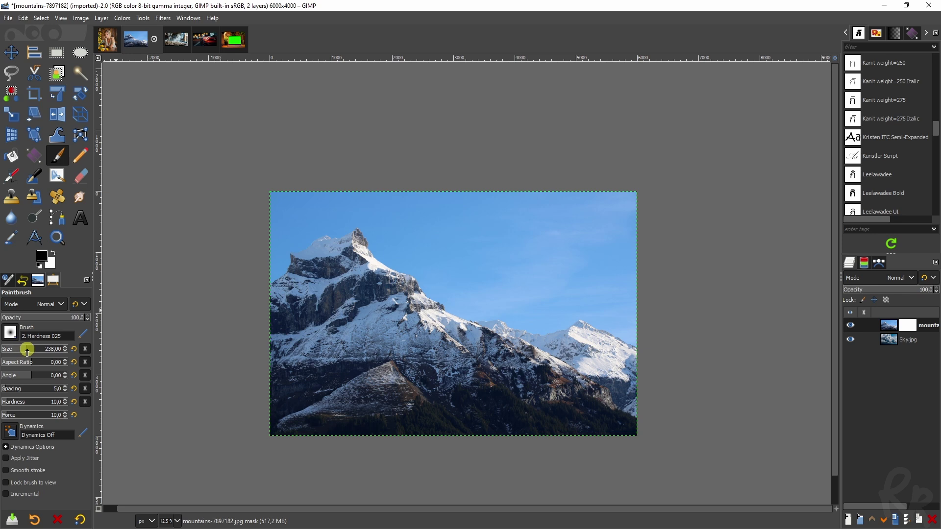
Paint black across the top of the mask to reveal clouds in the upper sky.
click(18, 415)
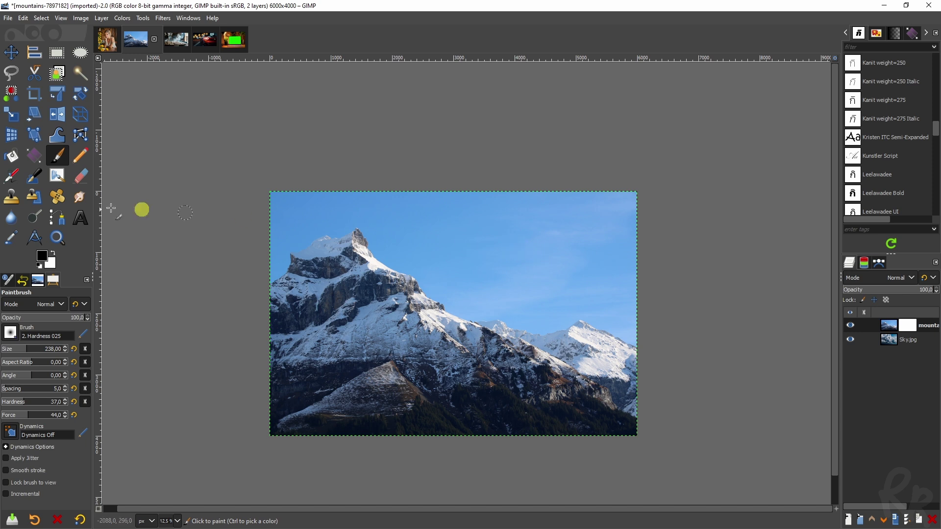
click(38, 350)
mouse_move(637, 211)
mouse_down()
mouse_move(440, 200)
mouse_move(649, 208)
mouse_move(486, 215)
mouse_move(626, 223)
mouse_move(531, 223)
mouse_move(618, 236)
mouse_move(620, 246)
mouse_move(580, 249)
mouse_move(376, 188)
mouse_move(271, 206)
mouse_move(394, 189)
mouse_move(611, 268)
mouse_move(652, 254)
mouse_move(623, 258)
mouse_move(635, 272)
mouse_move(634, 318)
mouse_move(618, 302)
mouse_move(617, 267)
mouse_move(543, 273)
mouse_move(565, 277)
mouse_move(483, 253)
mouse_move(410, 215)
mouse_move(443, 227)
mouse_move(478, 264)
mouse_move(435, 249)
mouse_move(527, 286)
mouse_move(454, 270)
mouse_move(492, 295)
mouse_move(572, 298)
mouse_move(624, 316)
mouse_move(630, 305)
mouse_move(600, 287)
mouse_move(522, 286)
mouse_move(377, 211)
mouse_move(309, 207)
mouse_move(280, 226)
mouse_move(336, 210)
mouse_up()
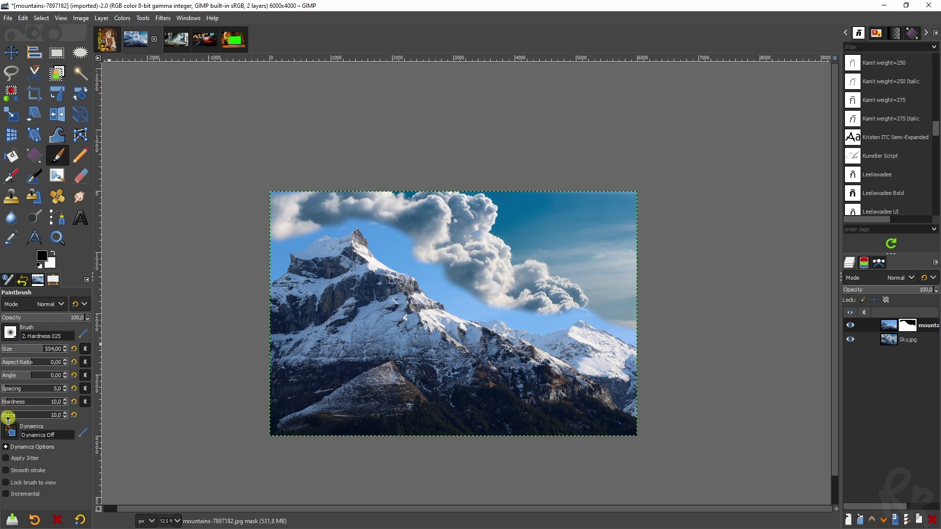
Mask along the mountain ridge and up the cliff edge with a resized brush.
drag(10, 352, 15, 352)
scroll(311, 287, up, 7)
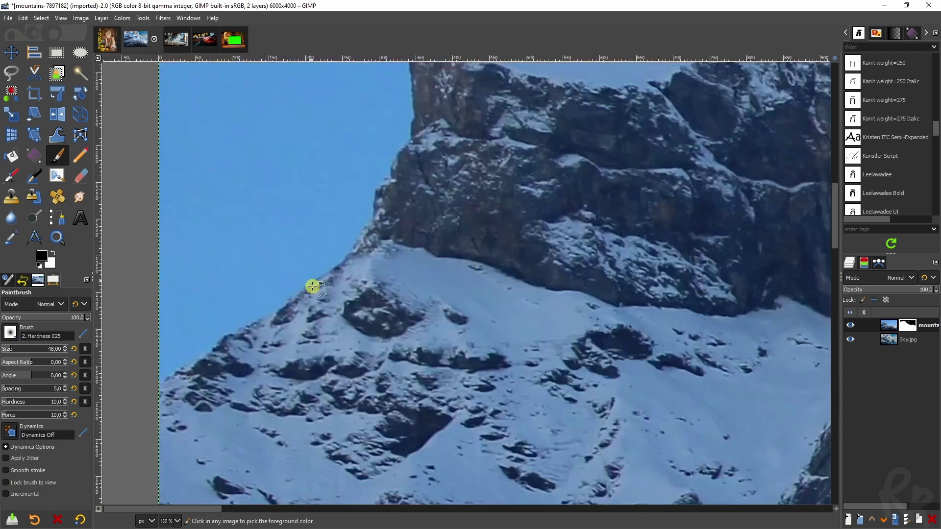
key(bracketright)
mouse_move(342, 229)
mouse_down()
mouse_move(274, 281)
mouse_move(336, 249)
mouse_move(156, 376)
mouse_move(181, 361)
mouse_up()
mouse_move(359, 239)
mouse_down()
mouse_move(379, 207)
mouse_move(363, 211)
mouse_move(379, 155)
mouse_move(373, 208)
mouse_move(388, 140)
mouse_move(391, 166)
mouse_move(405, 103)
mouse_up()
scroll(397, 196, up, 5)
mouse_move(386, 285)
mouse_down()
mouse_move(376, 194)
mouse_move(373, 266)
mouse_move(388, 171)
mouse_move(460, 171)
mouse_move(440, 176)
mouse_move(451, 181)
mouse_move(526, 158)
mouse_up()
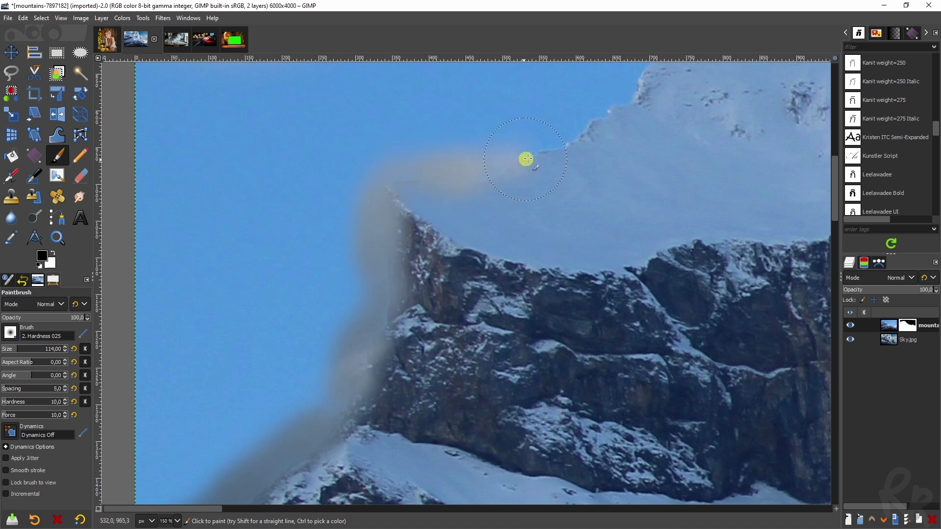
Soften the ridge edge and reveal more cloud around the mountain peak.
scroll(526, 159, down, 2)
scroll(596, 212, right, 3)
mouse_move(610, 206)
mouse_down()
mouse_move(528, 209)
mouse_move(700, 215)
mouse_move(516, 213)
mouse_move(730, 210)
mouse_move(651, 225)
mouse_move(420, 199)
mouse_move(545, 205)
mouse_move(471, 195)
mouse_move(540, 192)
mouse_move(507, 189)
mouse_move(580, 161)
mouse_up()
mouse_move(606, 179)
mouse_down()
mouse_move(581, 187)
mouse_move(617, 174)
mouse_move(615, 183)
mouse_move(639, 158)
mouse_move(621, 179)
mouse_move(649, 154)
mouse_move(662, 157)
mouse_move(692, 198)
mouse_move(671, 166)
mouse_move(653, 160)
mouse_move(617, 197)
mouse_up()
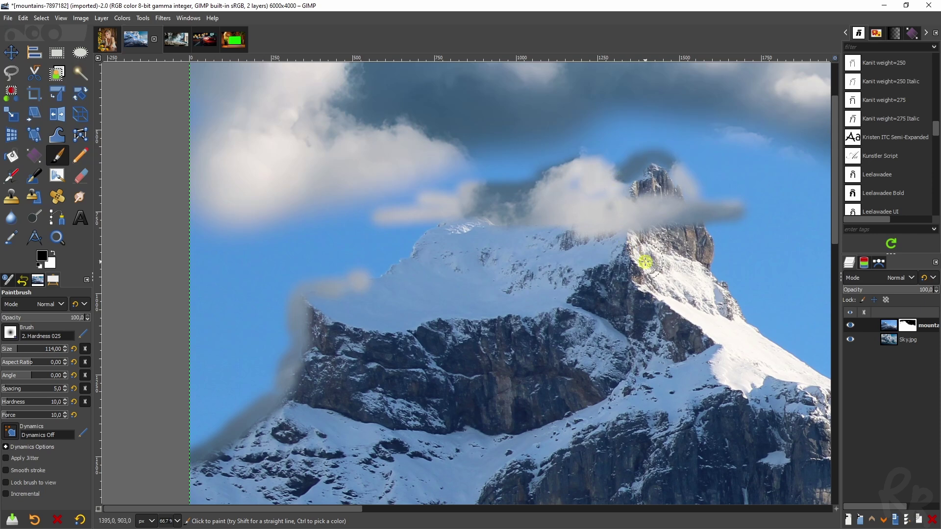
scroll(645, 262, down, 5)
scroll(581, 203, up, 2)
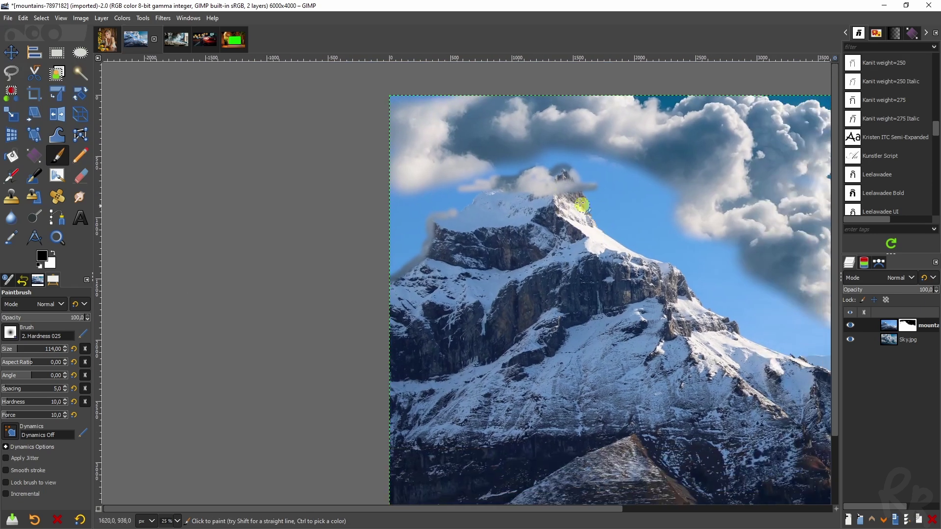
drag(736, 328, 589, 271)
drag(747, 321, 657, 432)
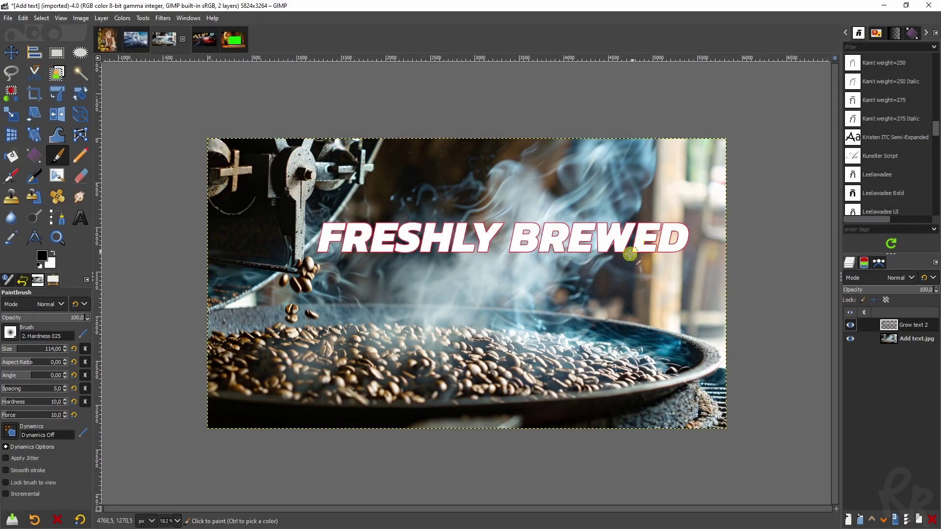
Hide the Grow text 2 layer and make white the foreground colour for text.
click(851, 324)
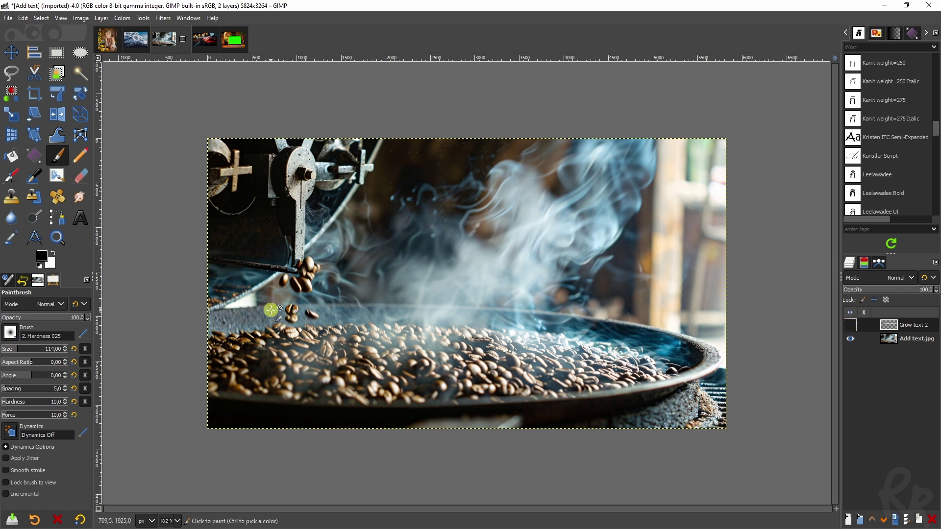
click(84, 218)
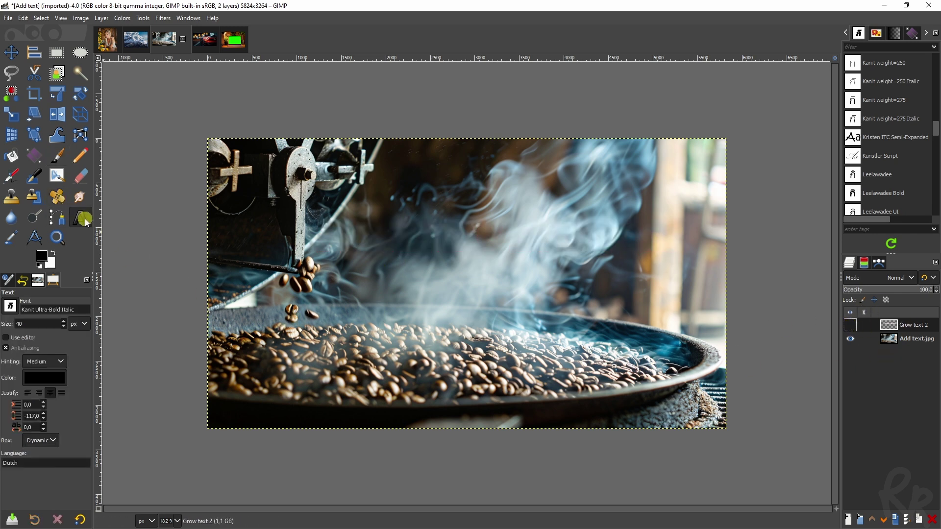
click(53, 254)
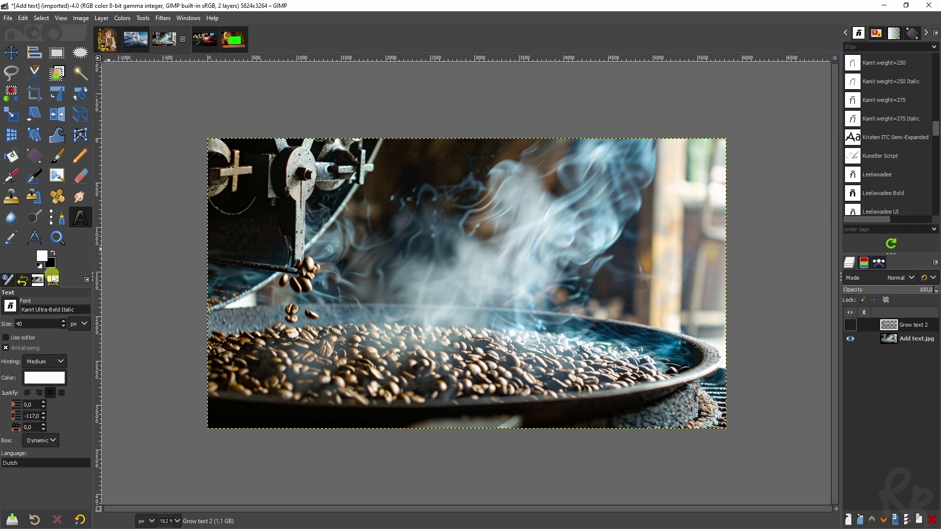
click(41, 257)
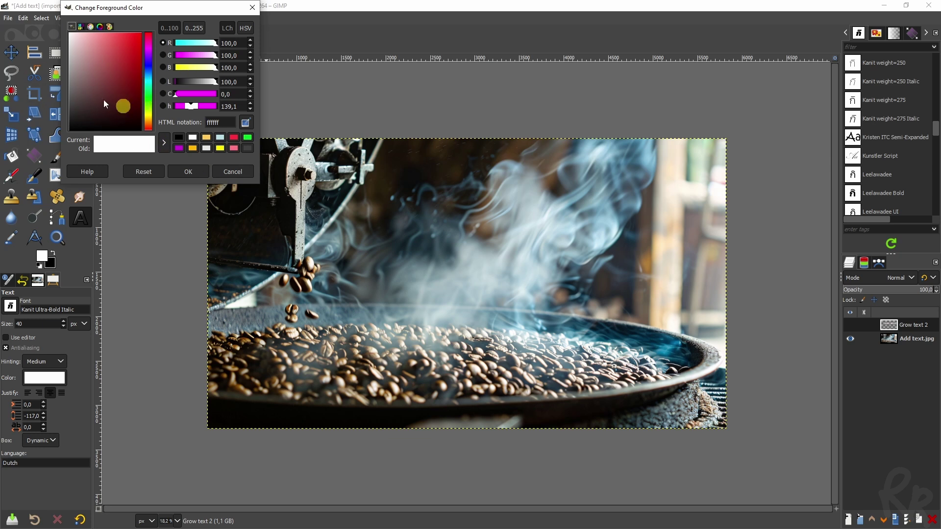
click(243, 171)
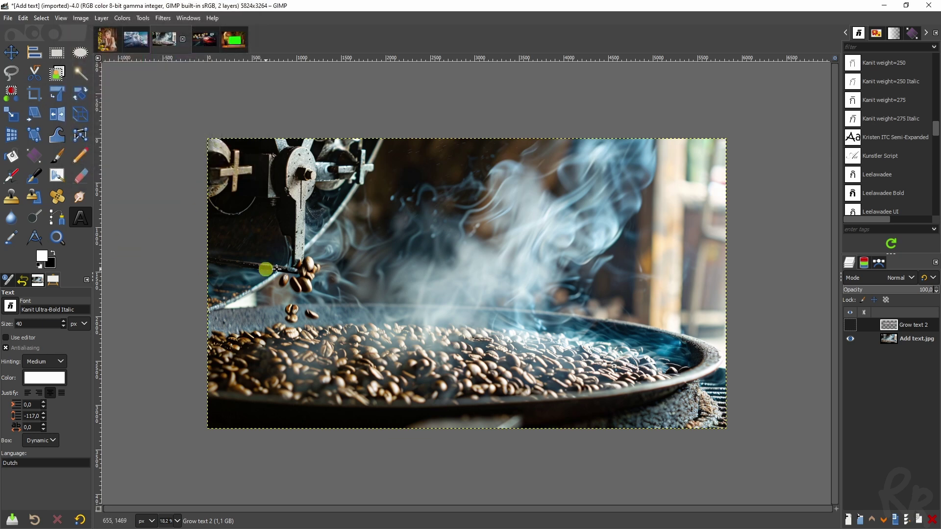
Add 'FRESHLY BREWED' text at 500 px and move it up and left over the smoke.
click(391, 248)
text(FRESHL)
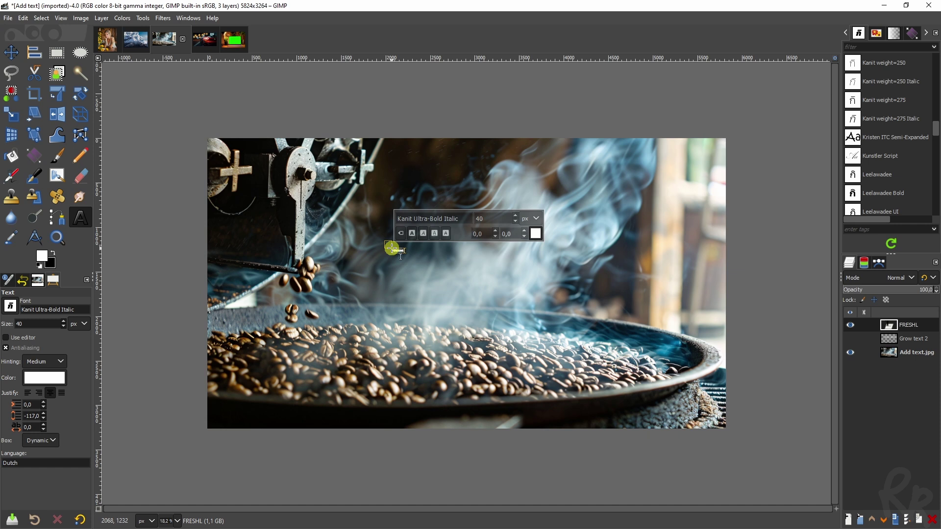
text(Y BREWED)
drag(391, 248, 420, 250)
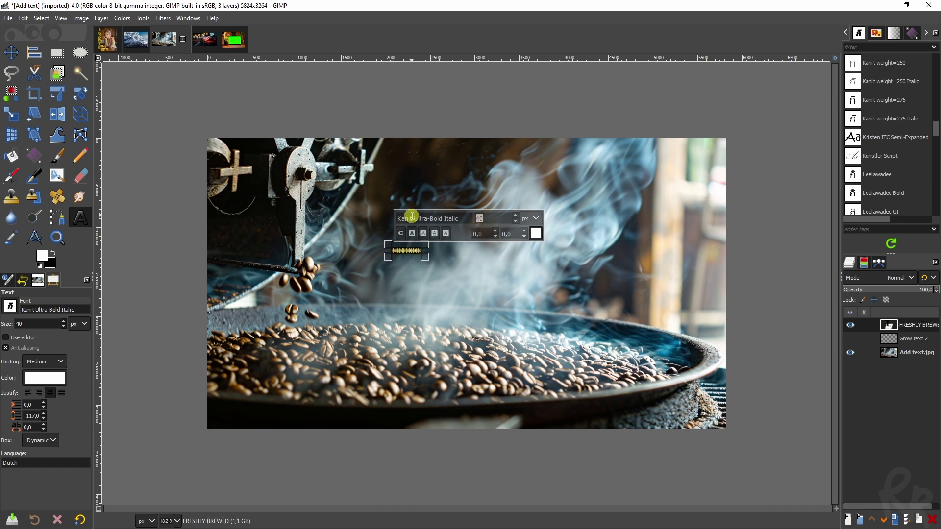
text(500)
key(Return)
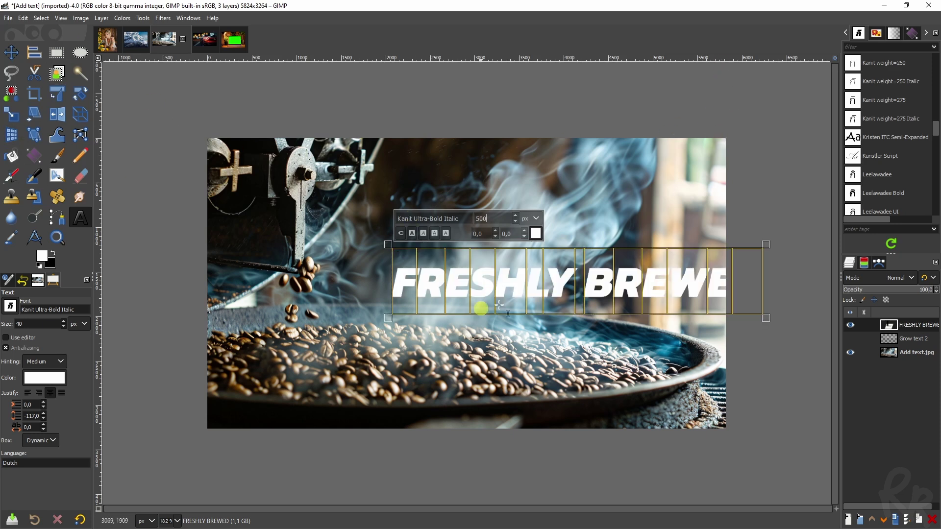
click(11, 52)
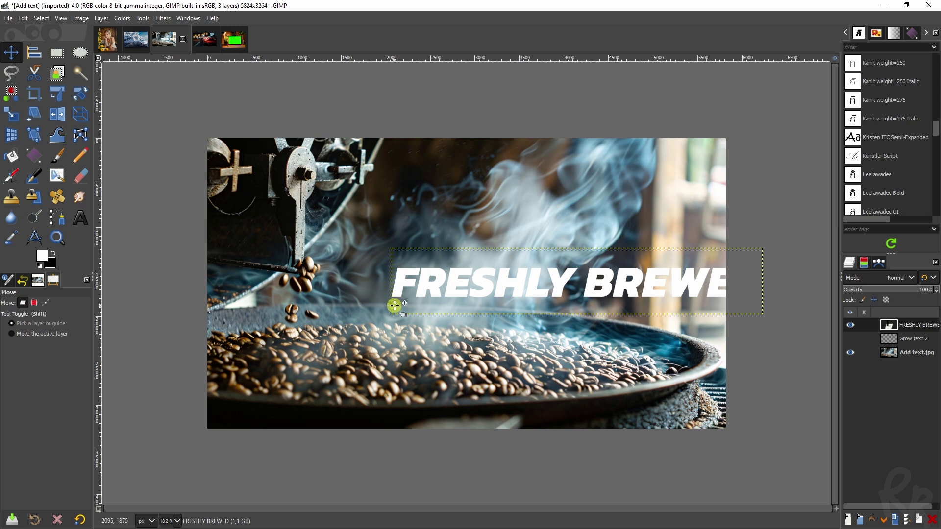
drag(425, 291, 371, 235)
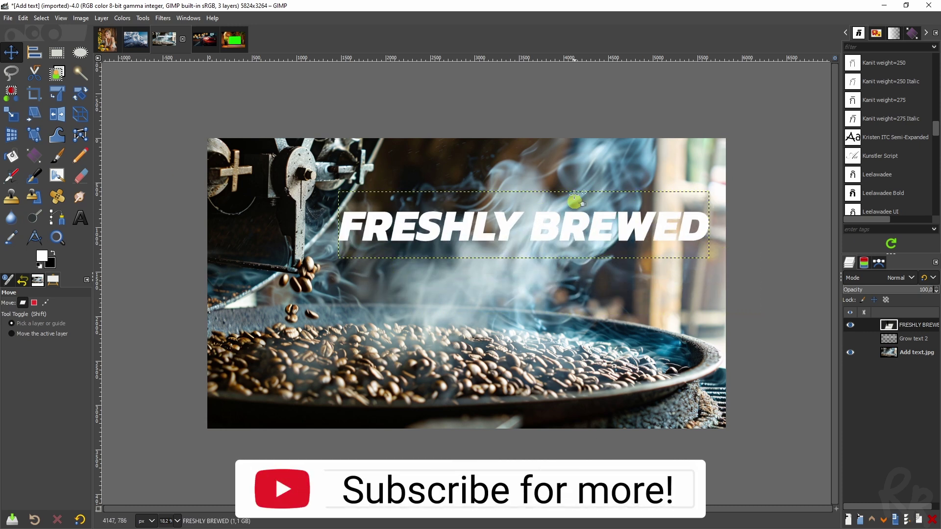
Select the FRESHLY BREWED letter outlines and grow the selection by 6 px.
right_click(892, 327)
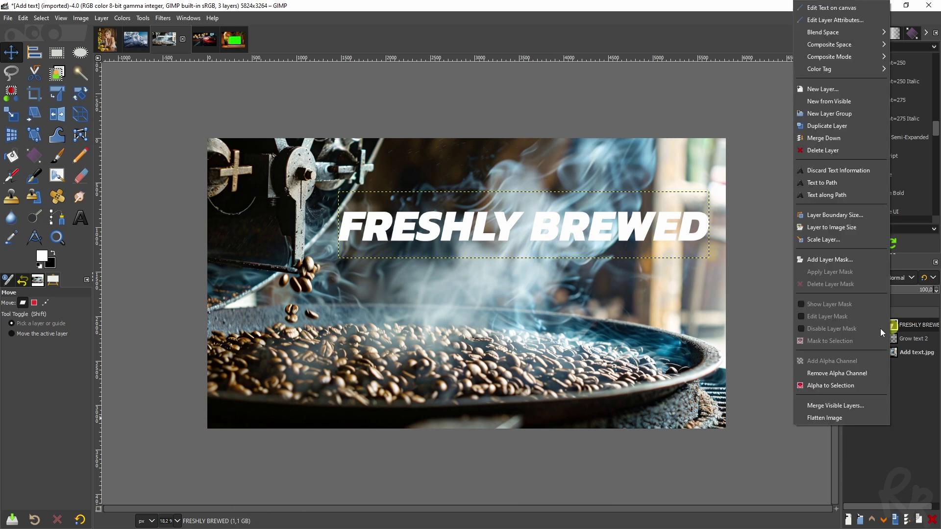
click(830, 385)
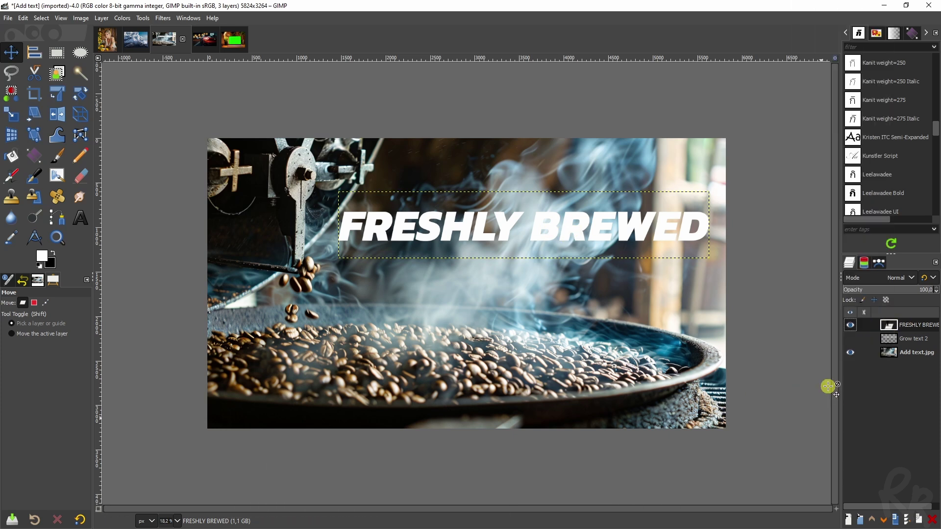
click(42, 18)
click(69, 161)
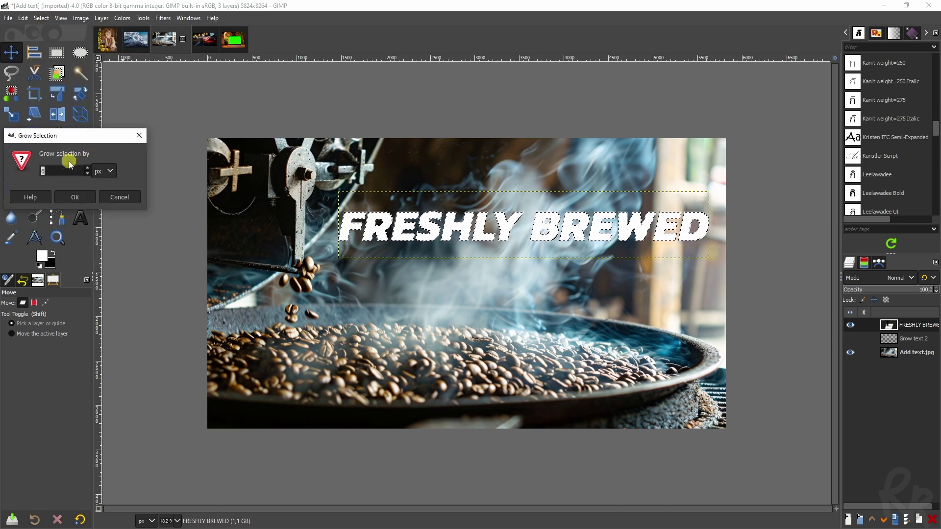
key(Return)
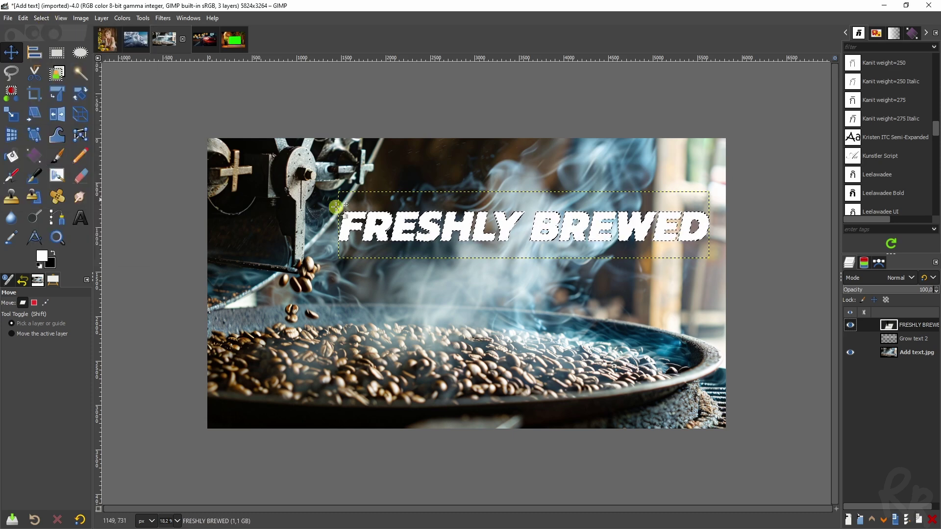
Fill a new Grow text 1 layer with black, place it below the text, and clear the selection.
click(848, 520)
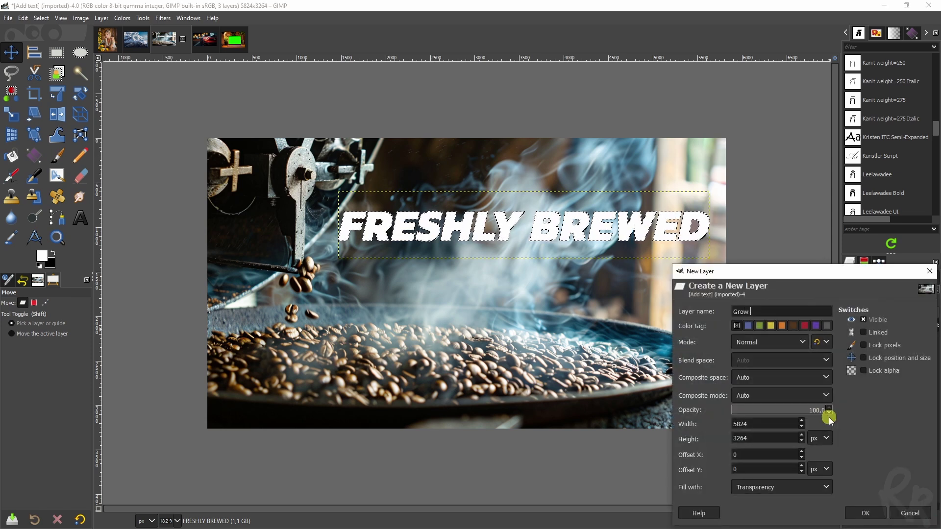
key(Return)
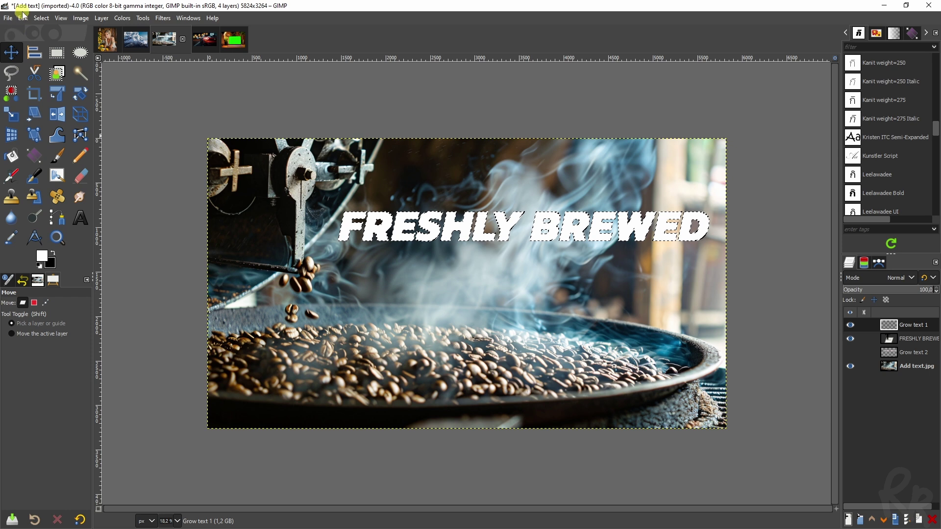
click(23, 18)
click(55, 220)
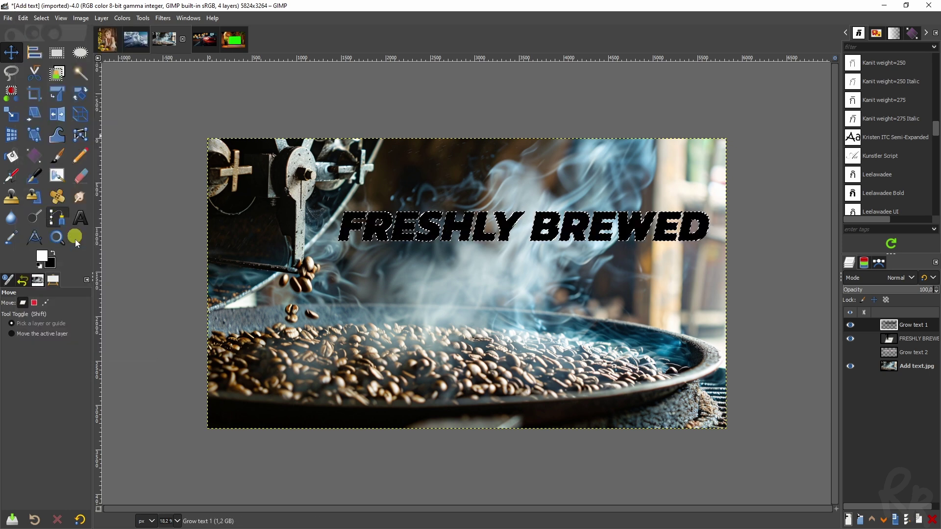
drag(892, 324, 896, 349)
click(850, 338)
click(40, 16)
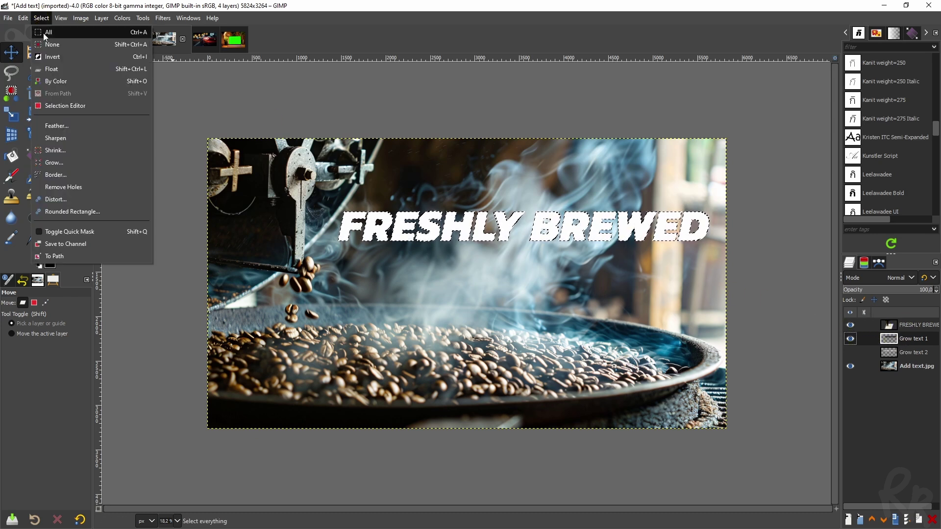
click(43, 42)
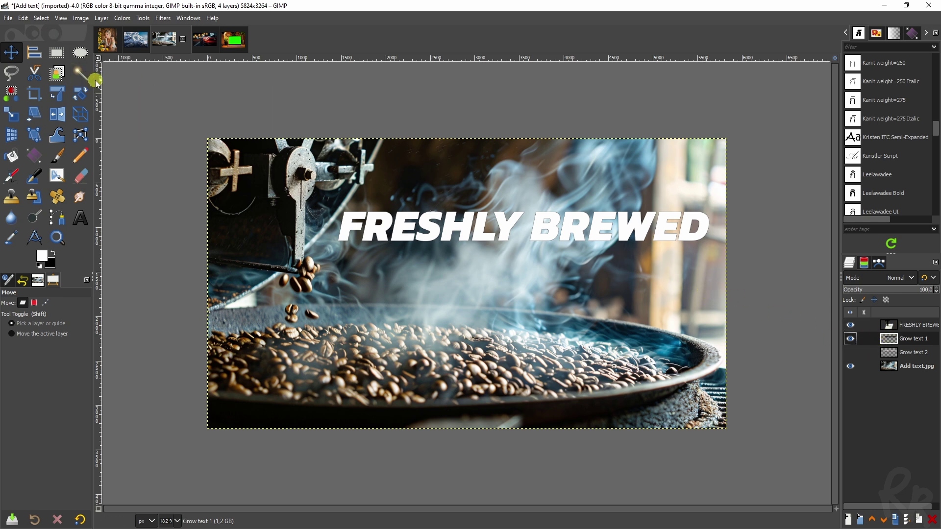
Grow the text selection by a further 3 px.
right_click(862, 334)
click(276, 94)
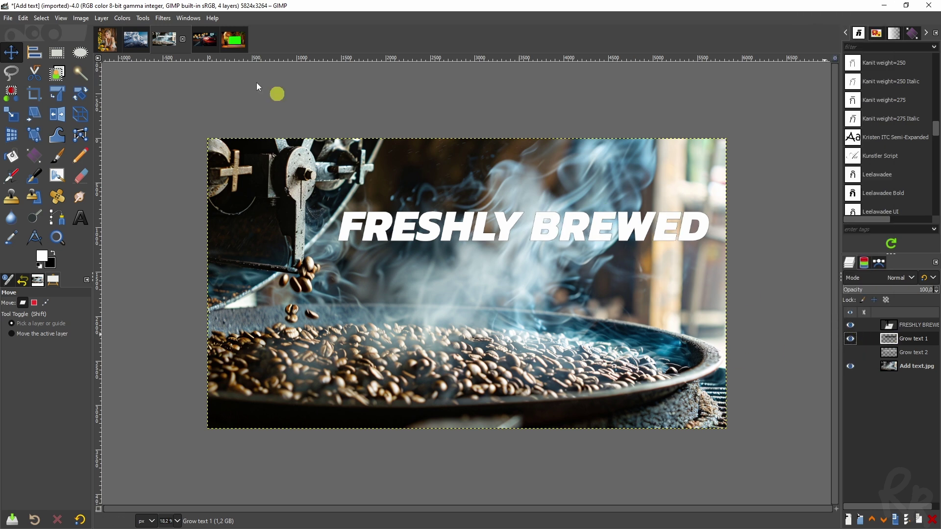
click(36, 16)
click(69, 160)
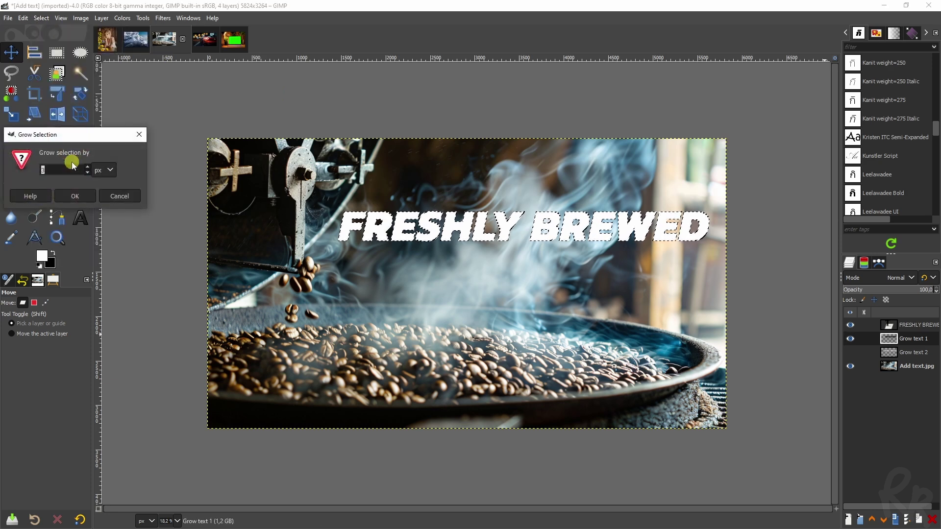
click(75, 196)
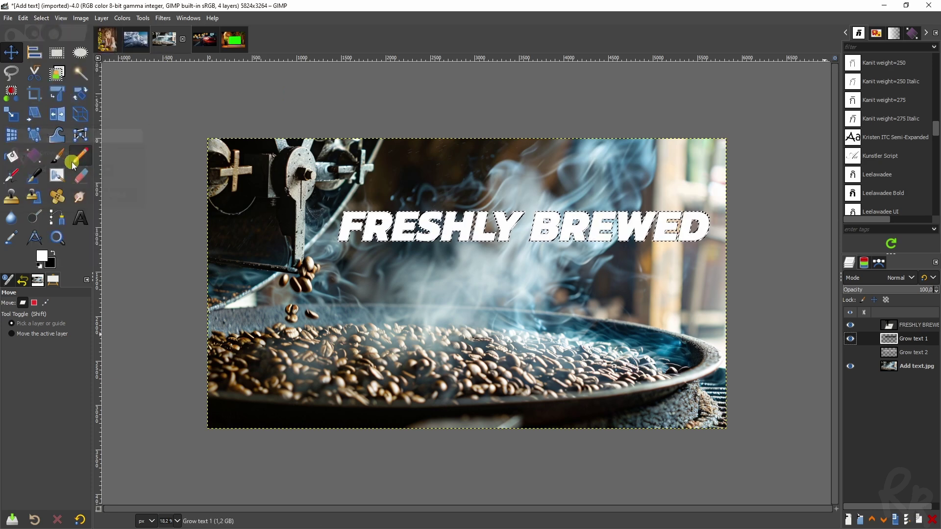
Create a new 'Grow text 2' layer and set the foreground colour to red.
click(848, 519)
text(Grow text )
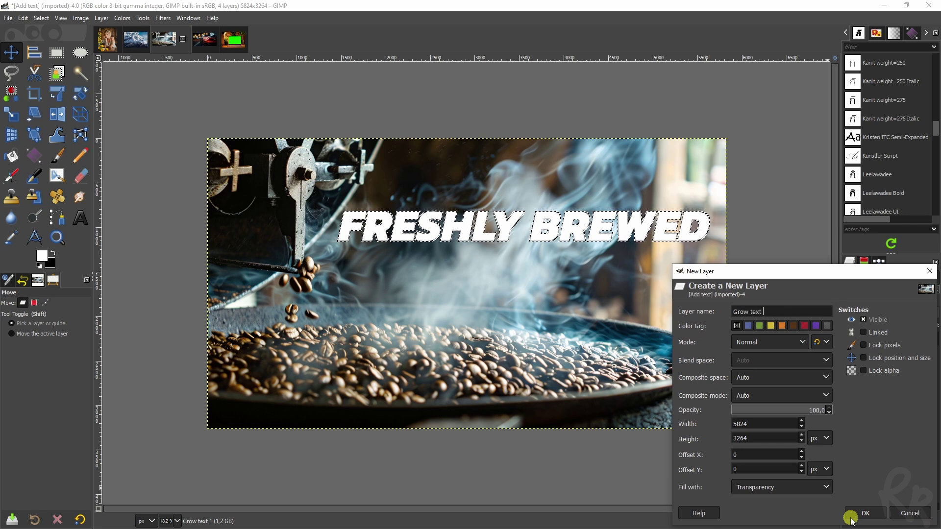
text(2)
click(851, 518)
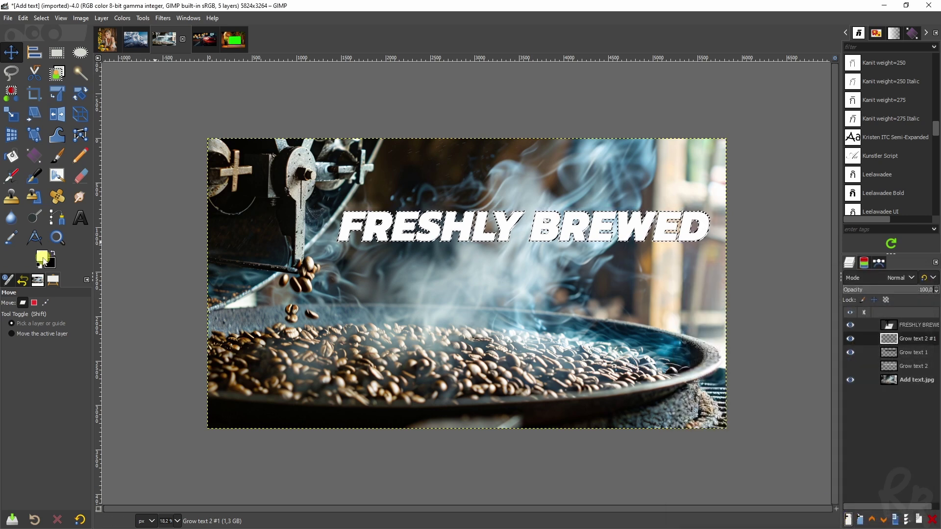
click(43, 258)
click(156, 172)
click(234, 138)
click(199, 172)
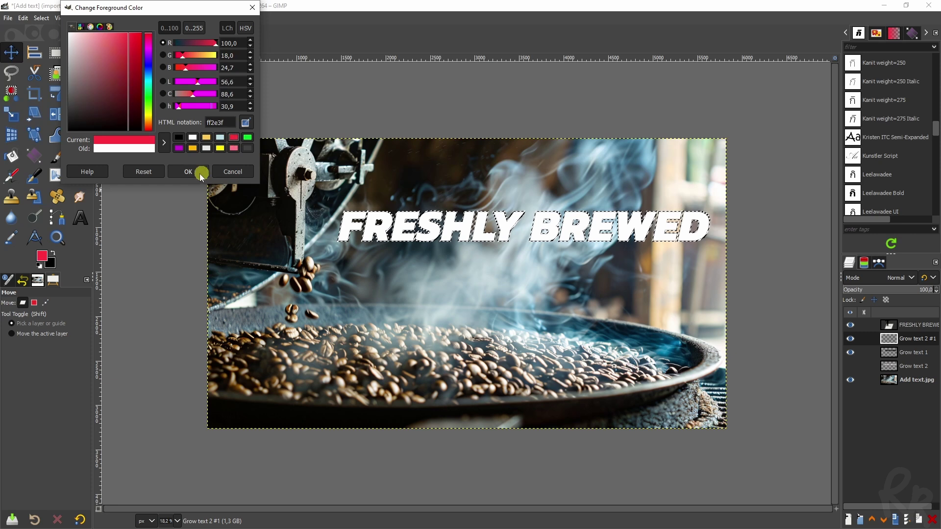
Fill Grow text 2 with red, move it below Grow text 1, and clear the selection.
click(23, 19)
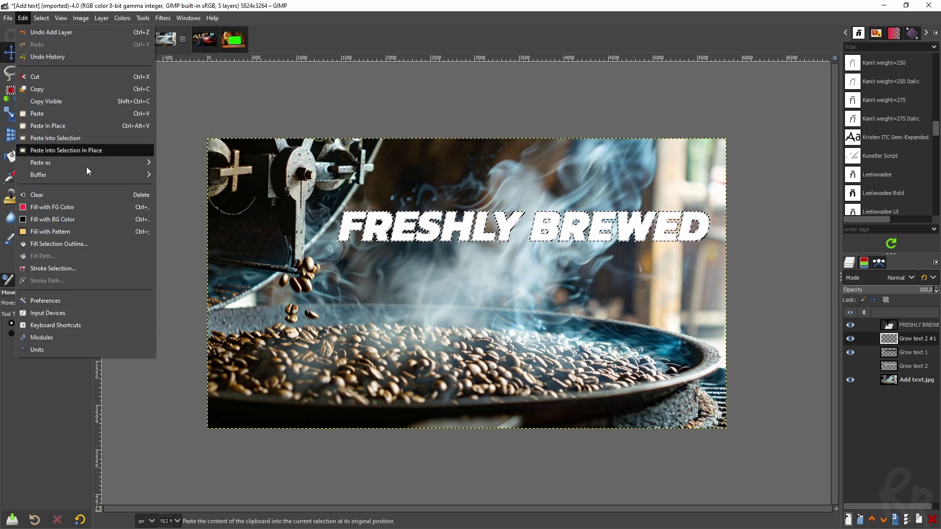
click(91, 207)
drag(898, 339, 901, 359)
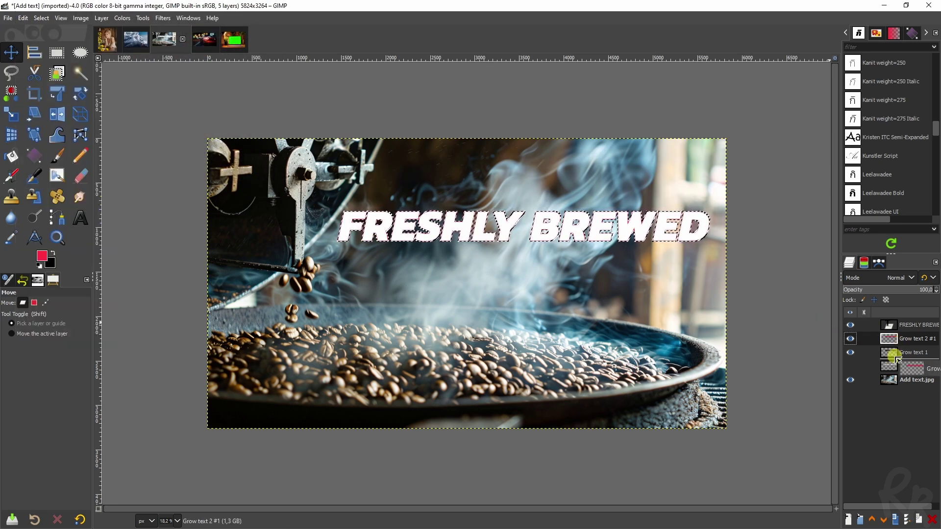
click(41, 18)
click(49, 40)
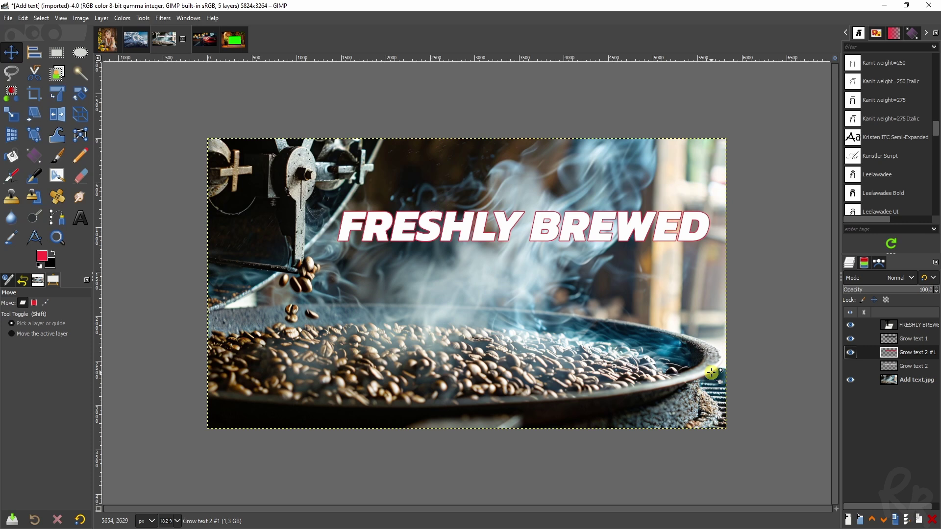
click(850, 352)
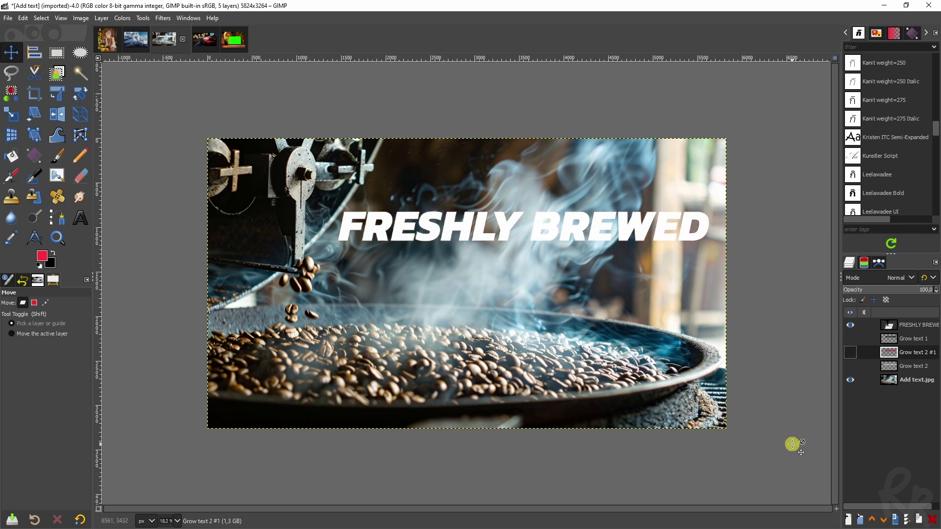
click(850, 352)
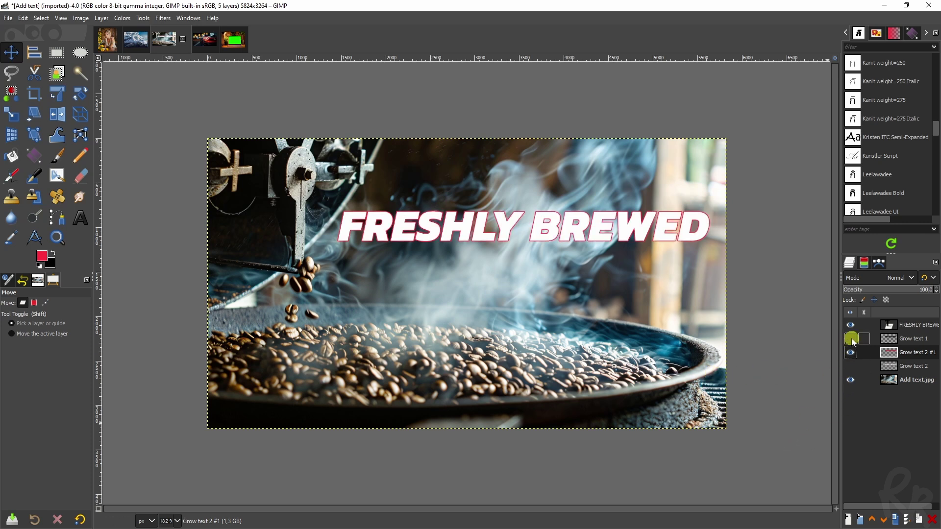
click(850, 339)
click(465, 236)
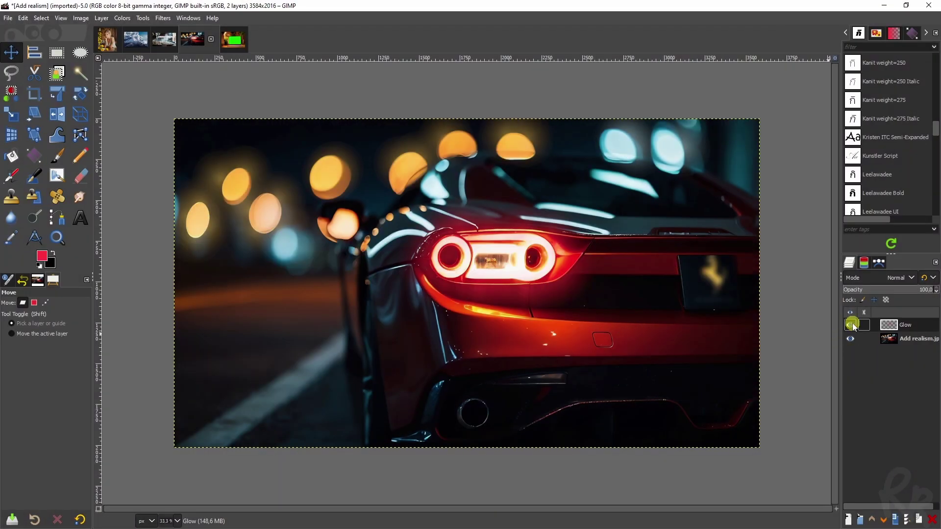
Hide the Glow layer and add a new layer named Lighting above the car photo.
click(850, 325)
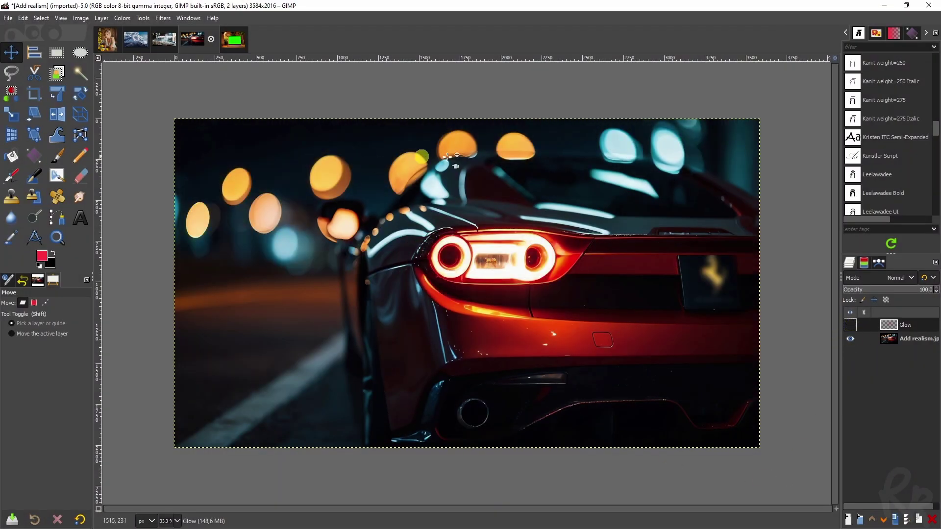
click(850, 325)
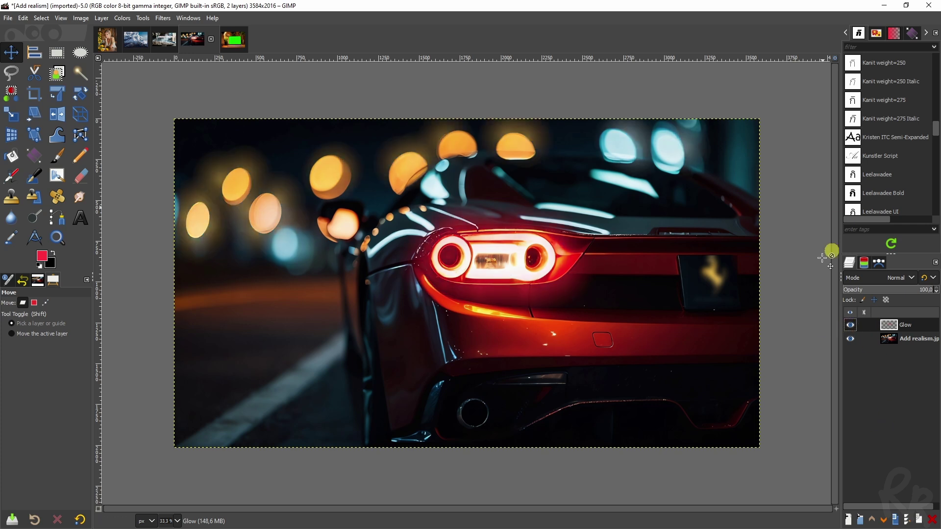
click(851, 325)
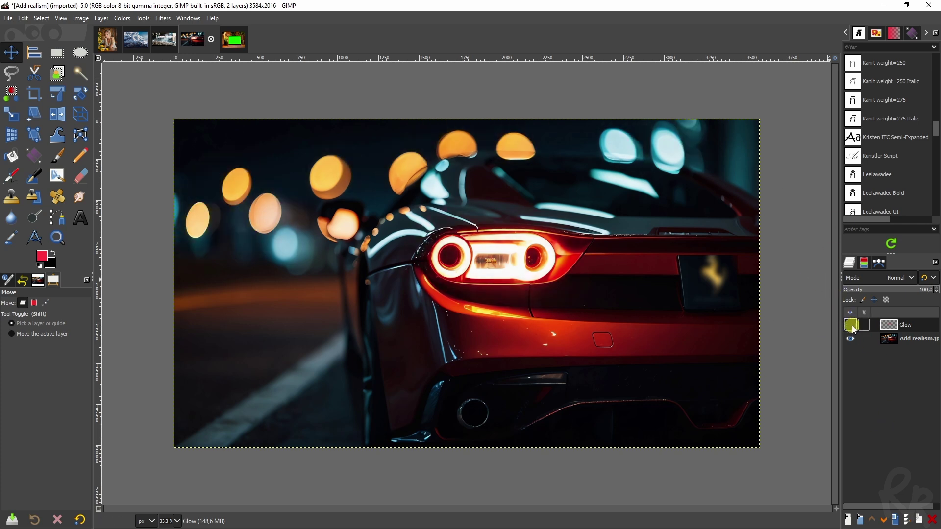
click(884, 341)
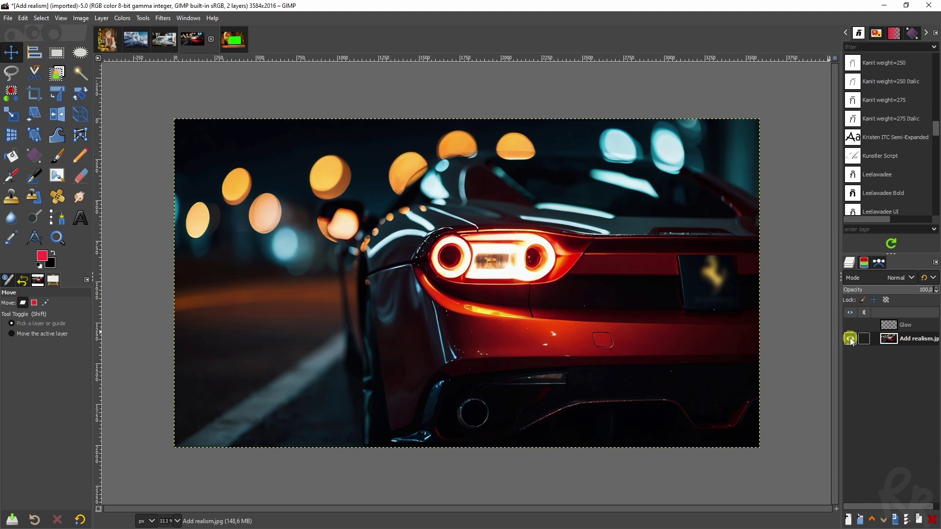
click(846, 518)
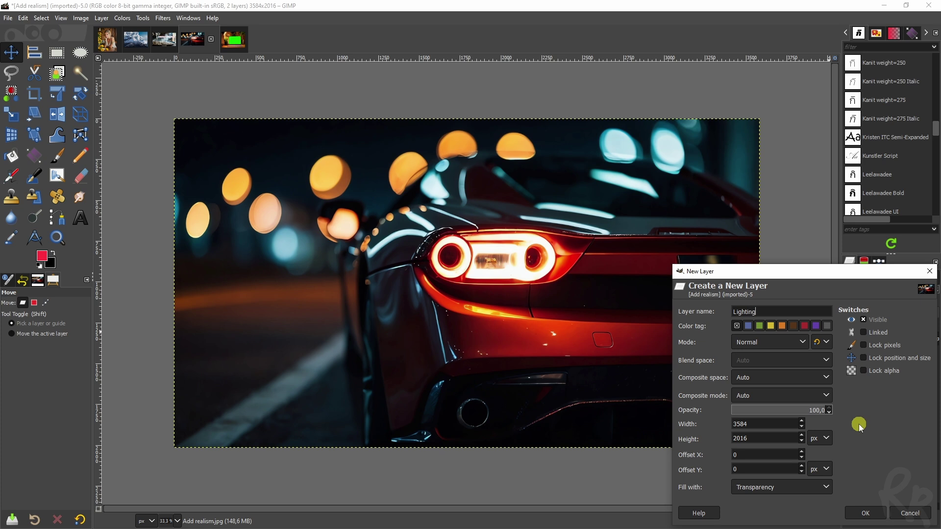
text(Lighting)
key(Return)
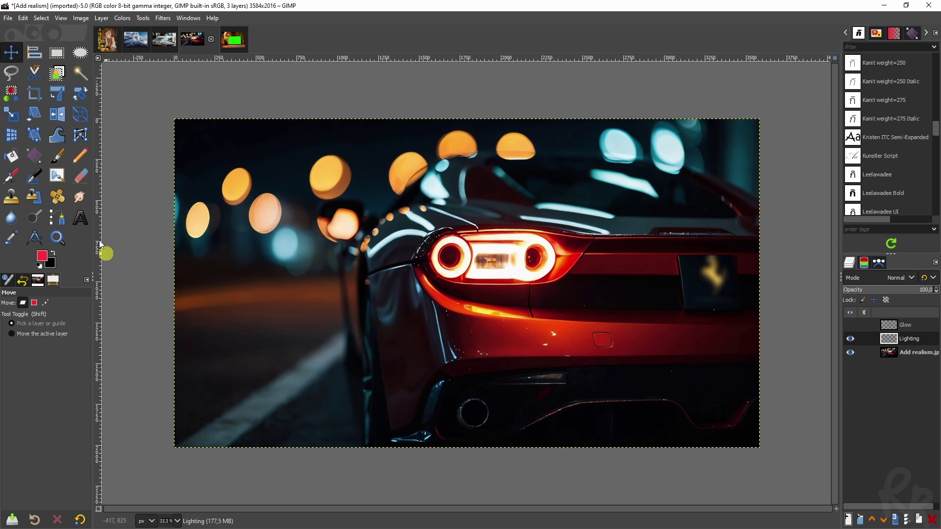
Paint soft yellow glows, sampled from a bokeh, over the left and top bokeh lights.
click(57, 156)
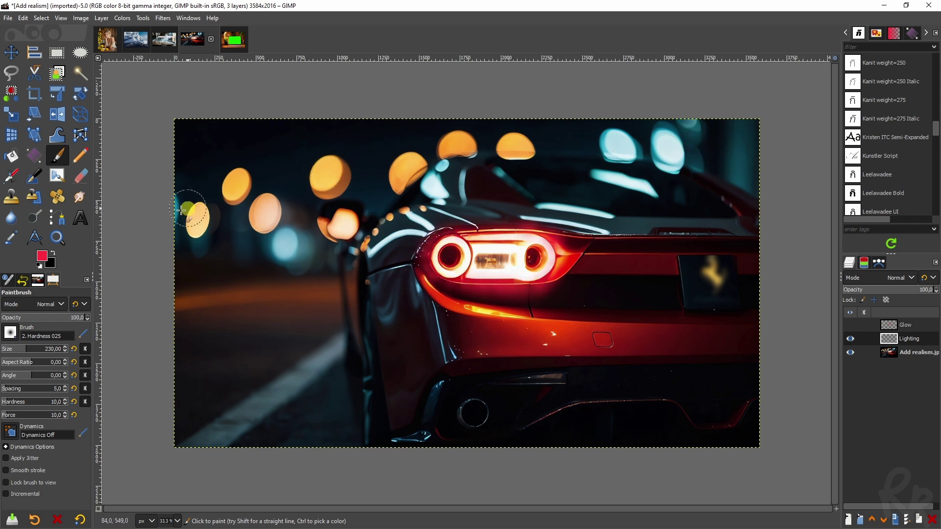
click(43, 258)
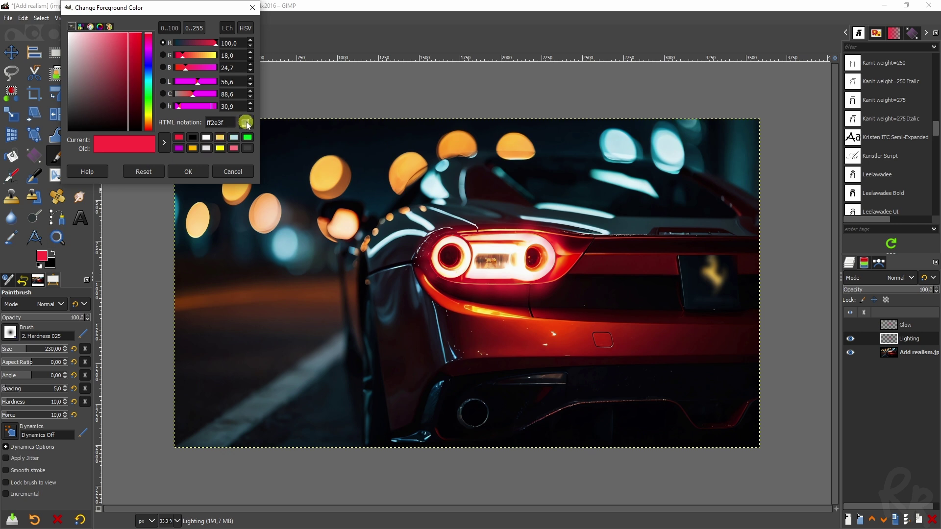
ctrl+click(327, 167)
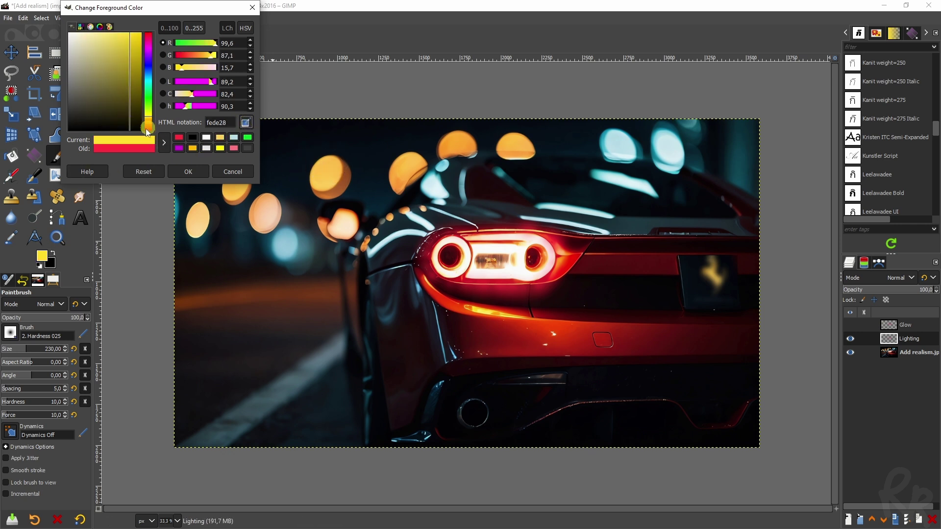
click(188, 172)
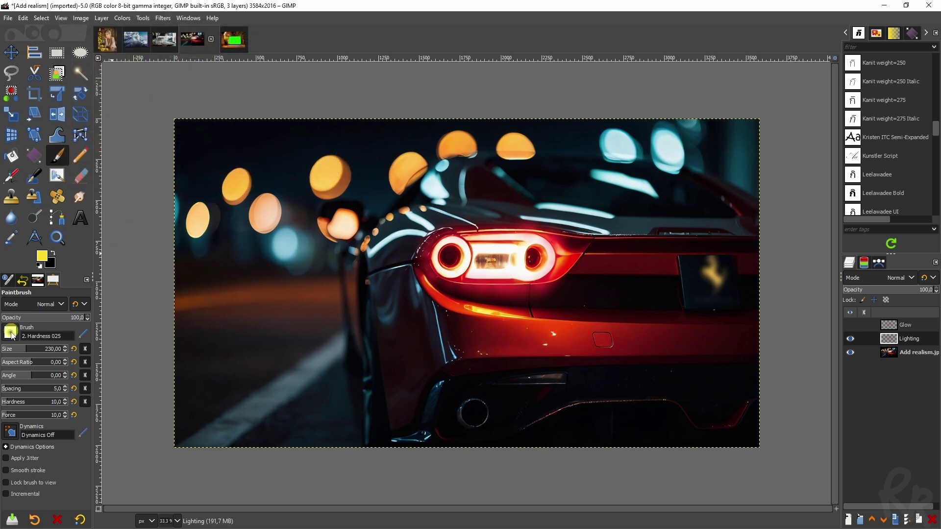
click(331, 159)
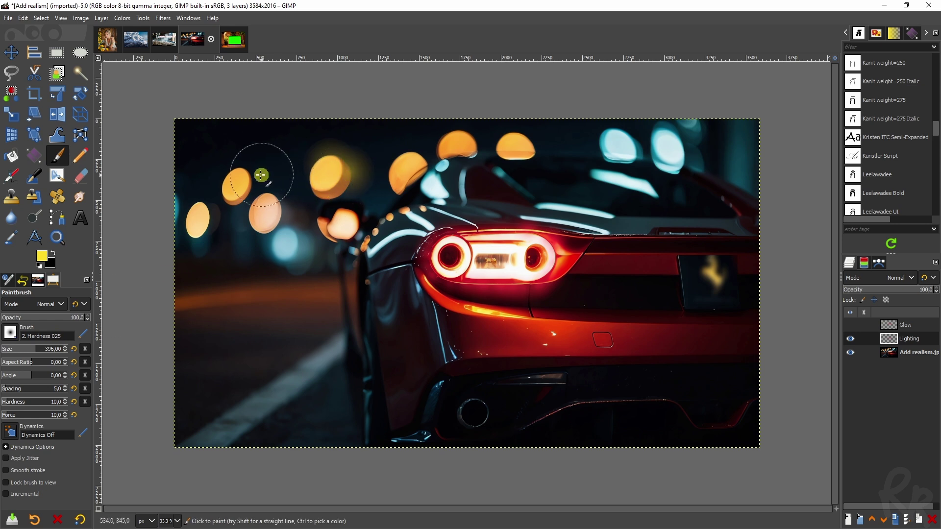
click(246, 177)
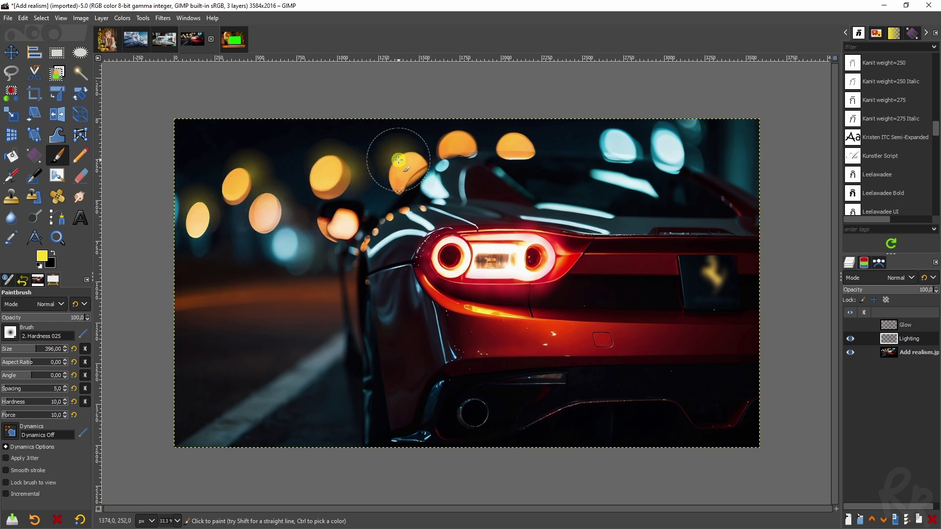
click(455, 138)
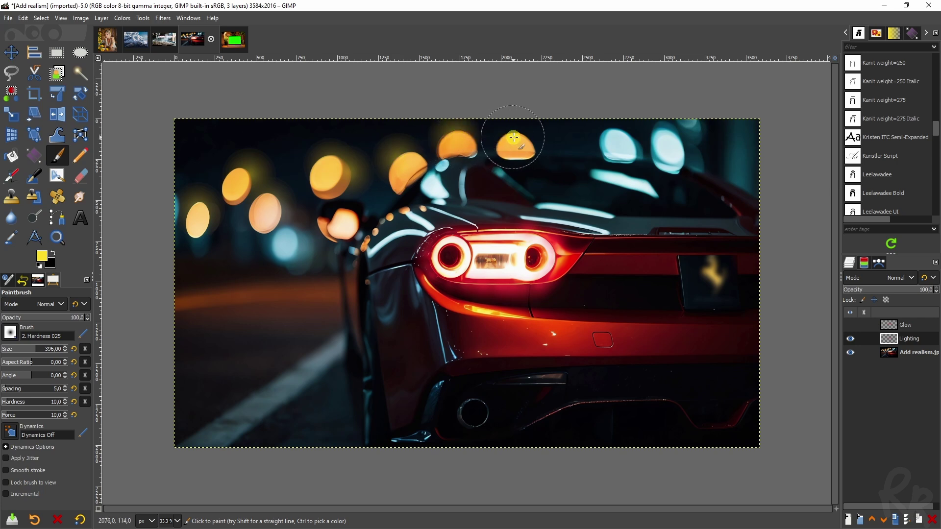
click(514, 143)
Sample cyan from a blue bokeh light and toggle the Lighting layer to compare.
click(42, 258)
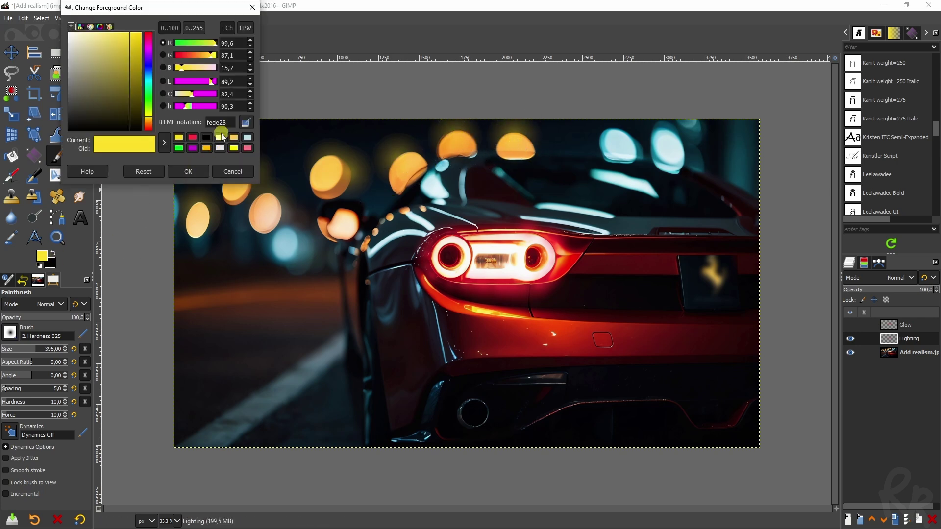
click(615, 142)
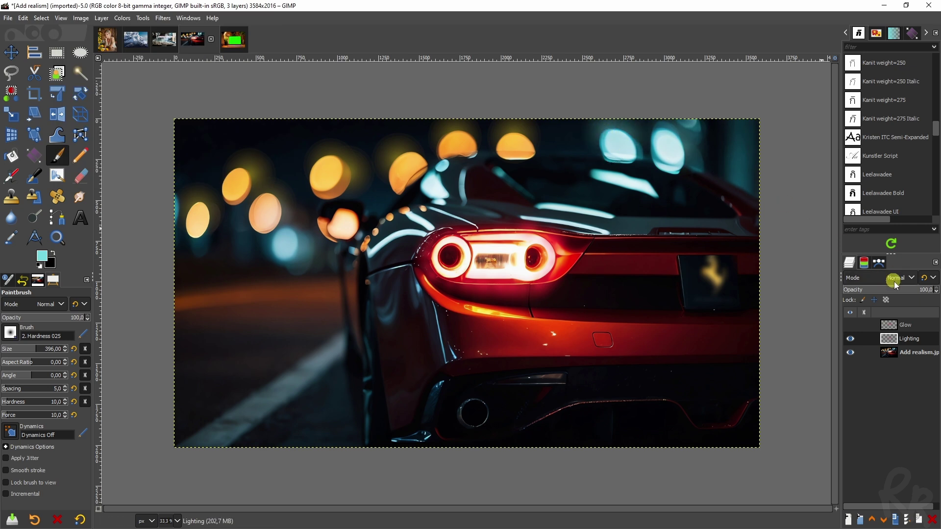
click(851, 339)
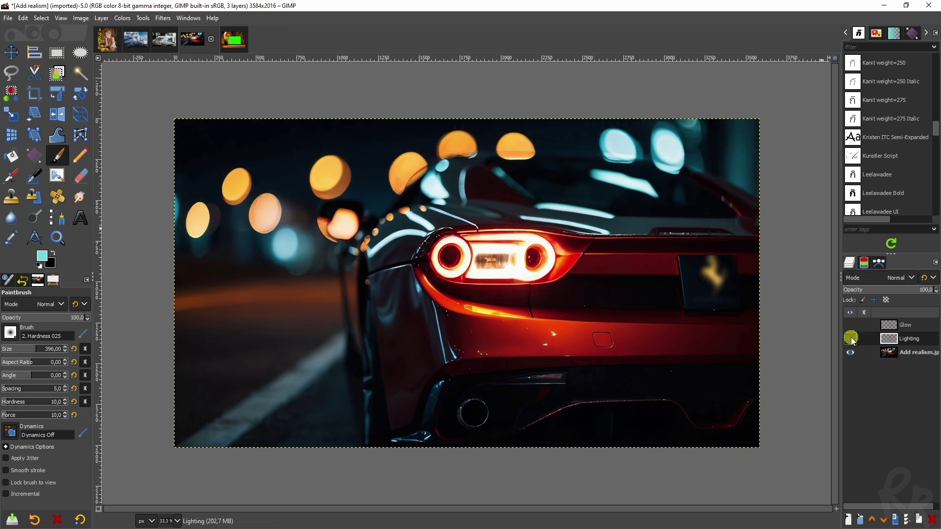
click(850, 338)
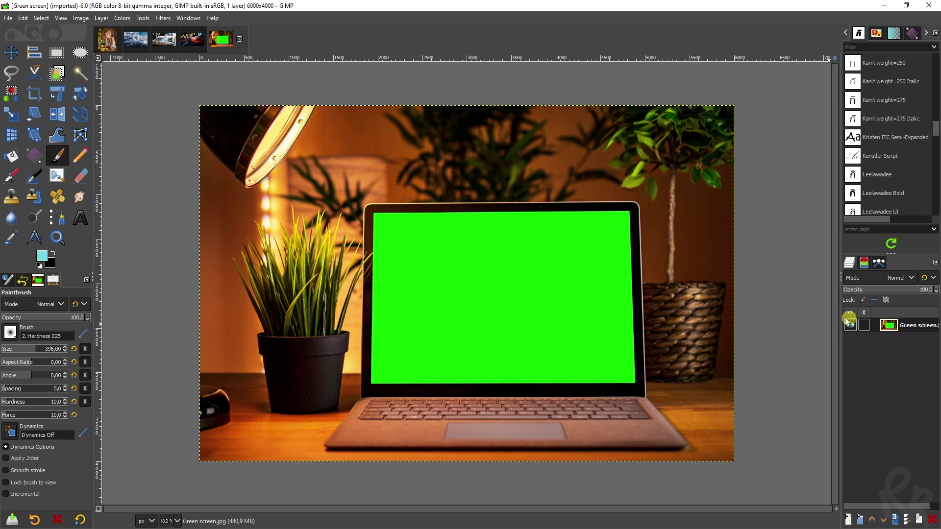
Fuzzy-select the laptop's green screen and zoom to 400% on its top-left bezel corner.
click(78, 74)
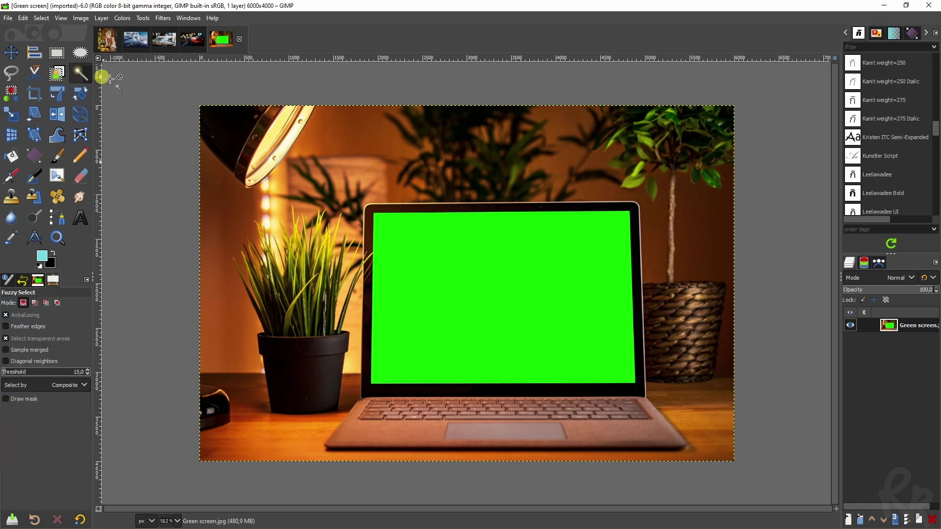
click(552, 287)
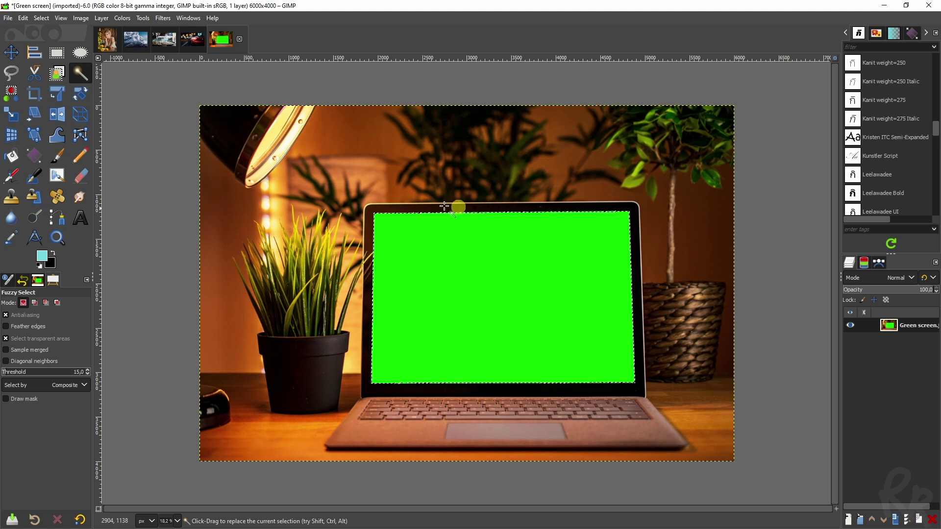
scroll(367, 203, up, 7)
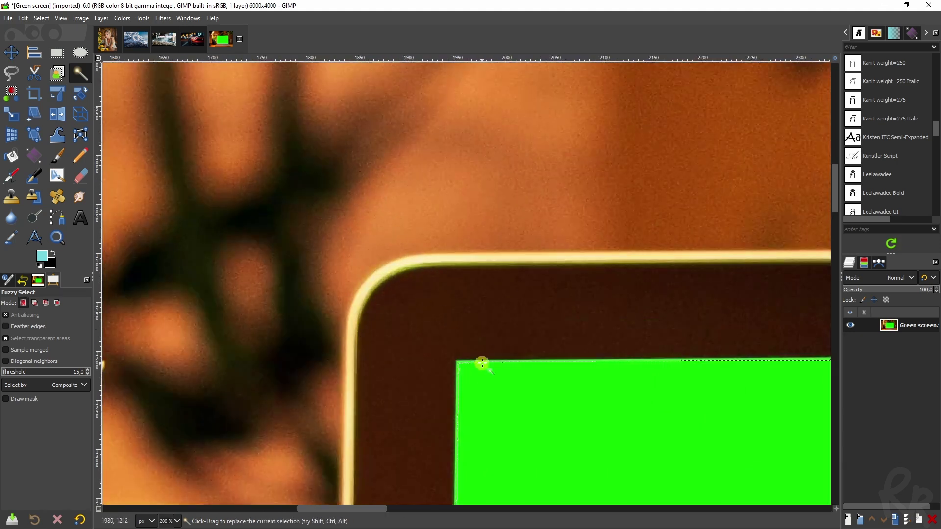
scroll(484, 355, up, 2)
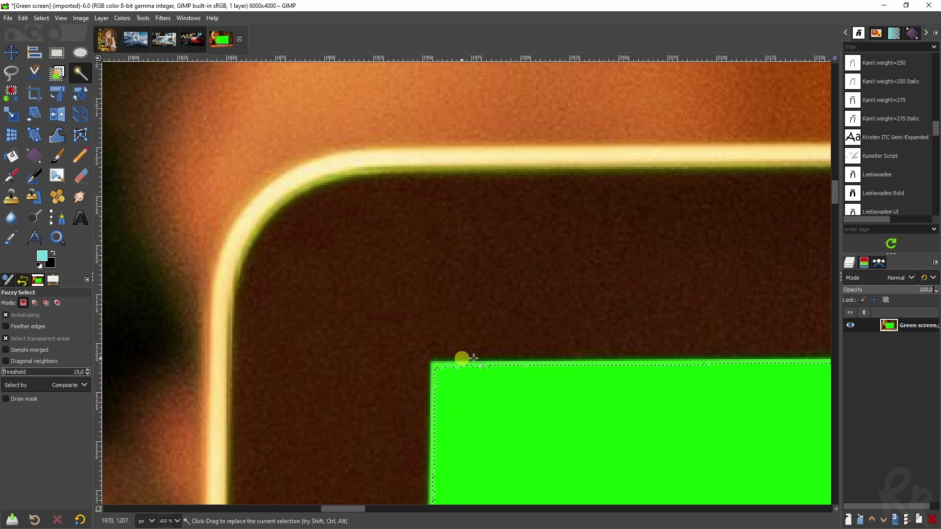
Grow the green-screen selection by 6 px.
click(38, 20)
click(41, 164)
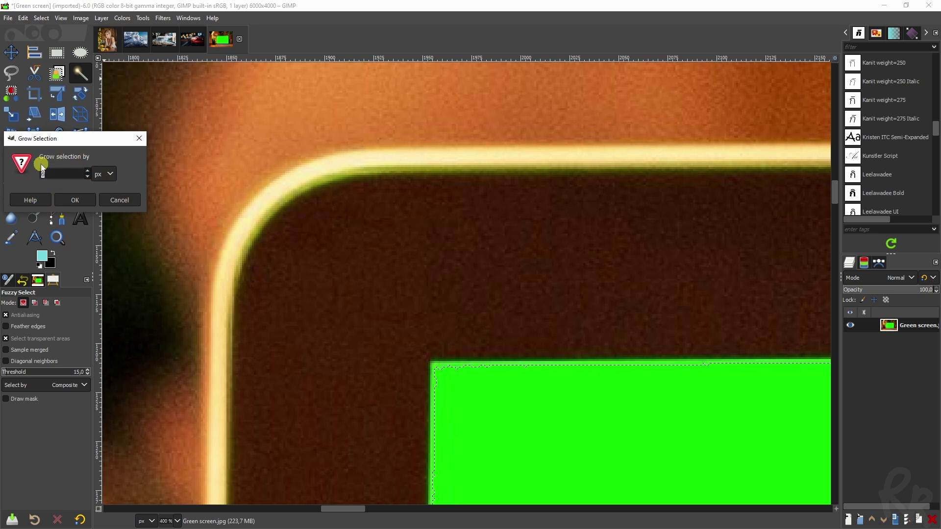
key(Return)
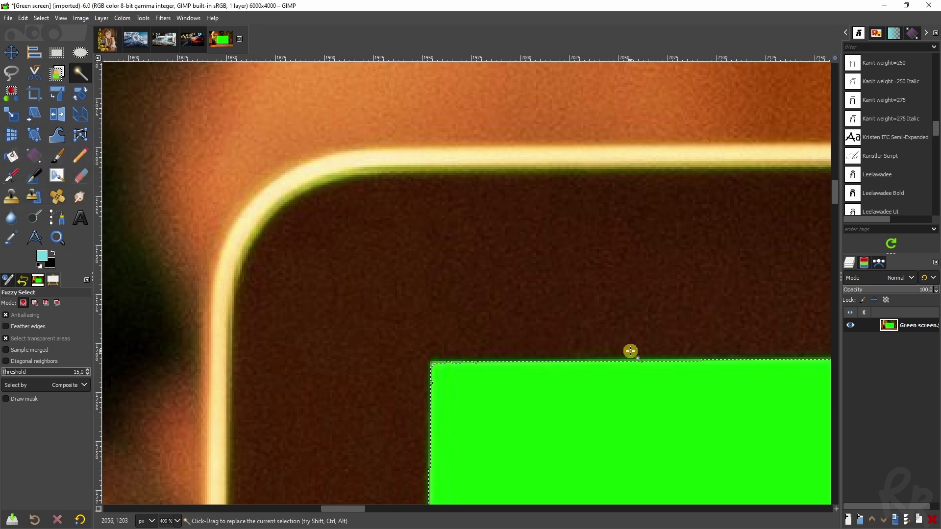
scroll(630, 350, down, 4)
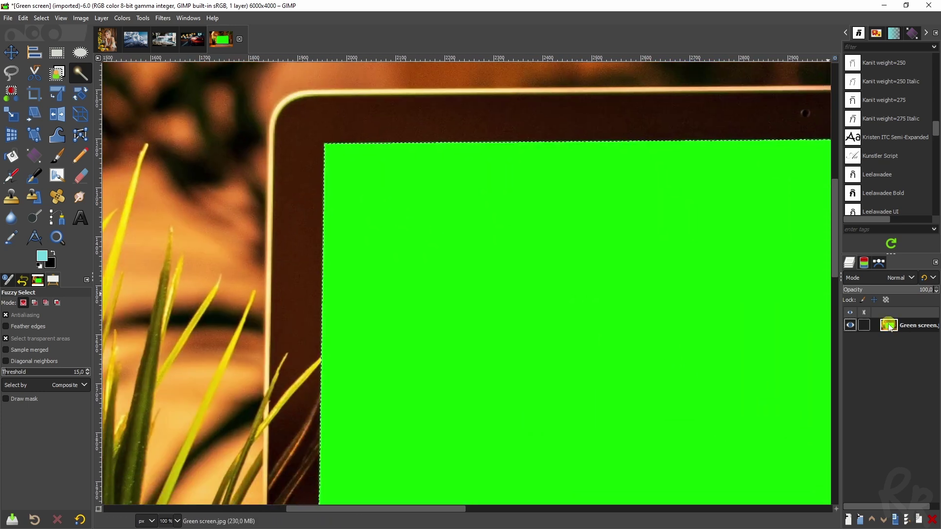
Add an alpha channel to the Green screen.jpg photo layer.
right_click(891, 328)
click(827, 304)
right_click(892, 327)
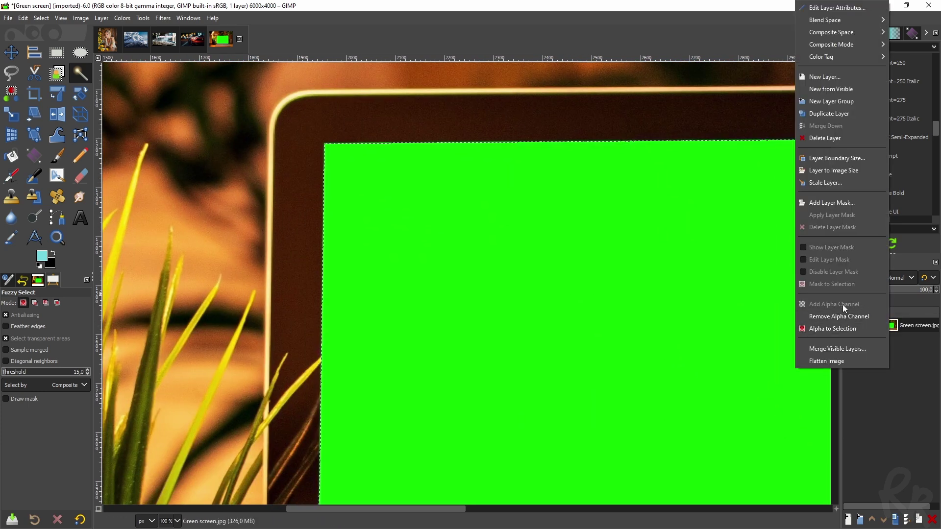
click(899, 325)
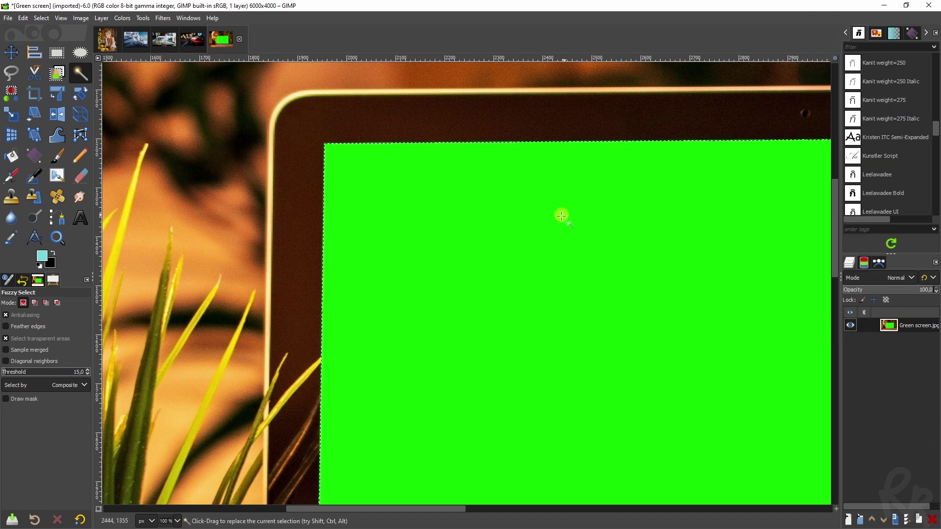
scroll(628, 282, down, 4)
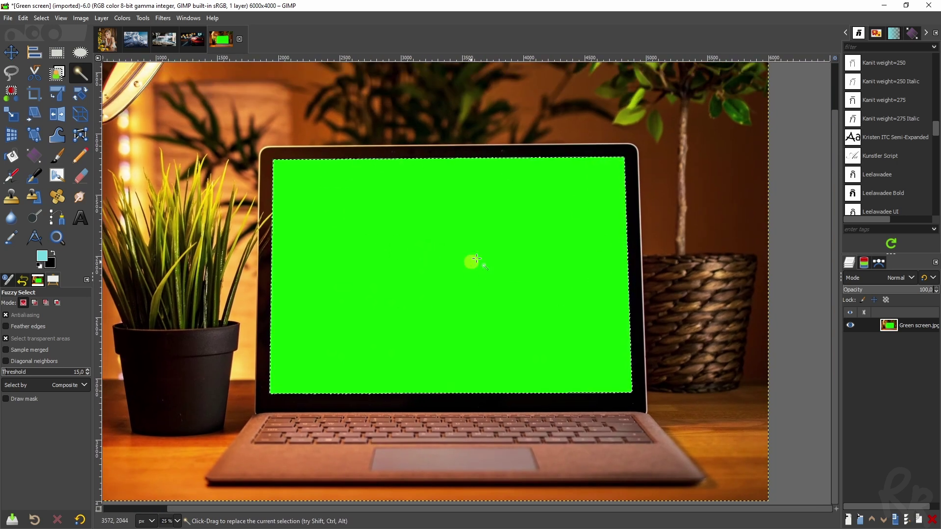
Delete the selected green area to transparency and clear the selection.
key(Delete)
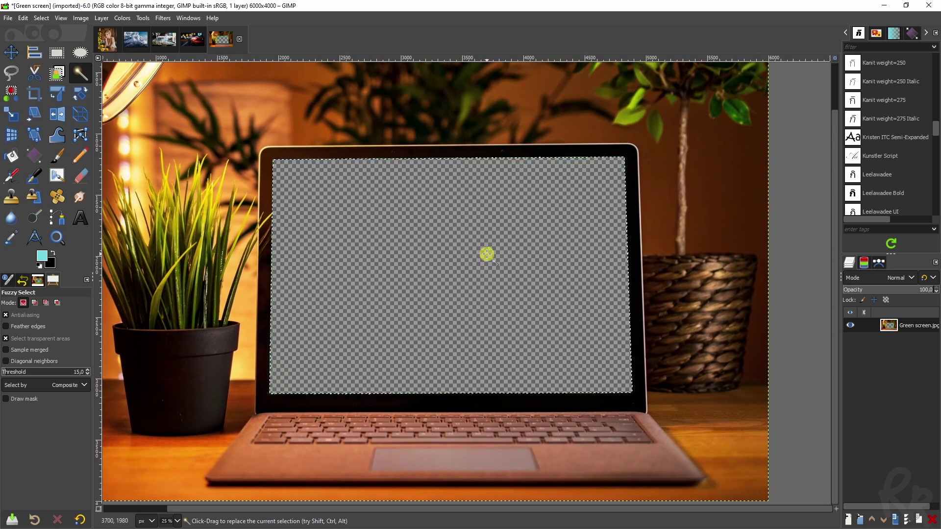
click(41, 18)
click(44, 41)
click(905, 322)
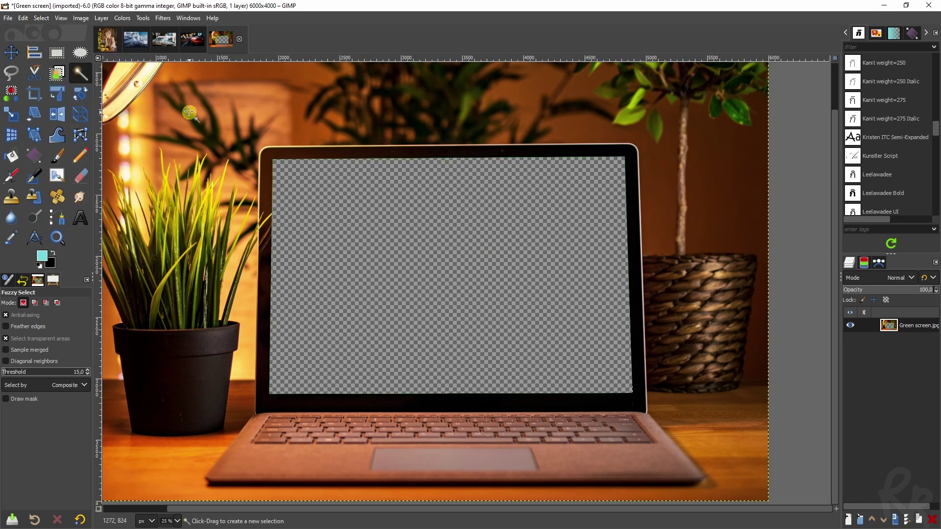
click(8, 18)
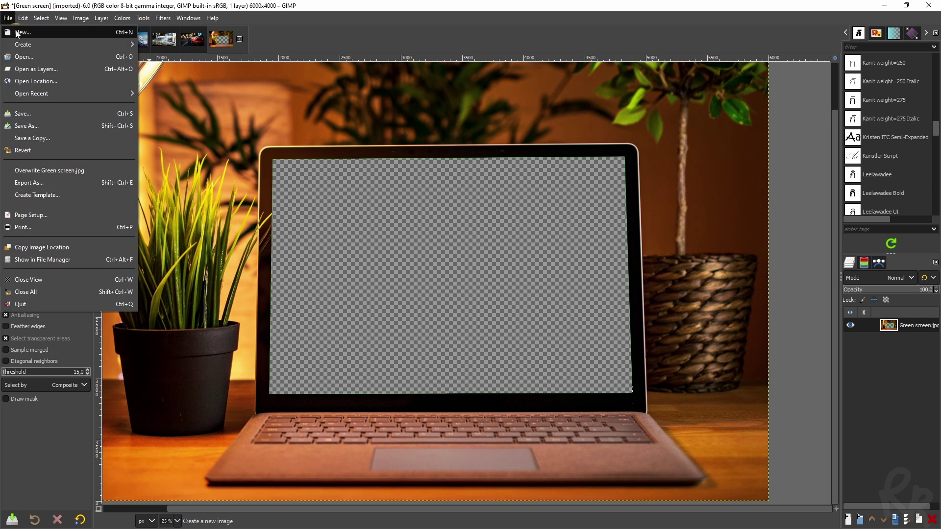
Snip the YouTube channel's videos page and copy the snip via Bewerken > Kopiëren.
click(11, 20)
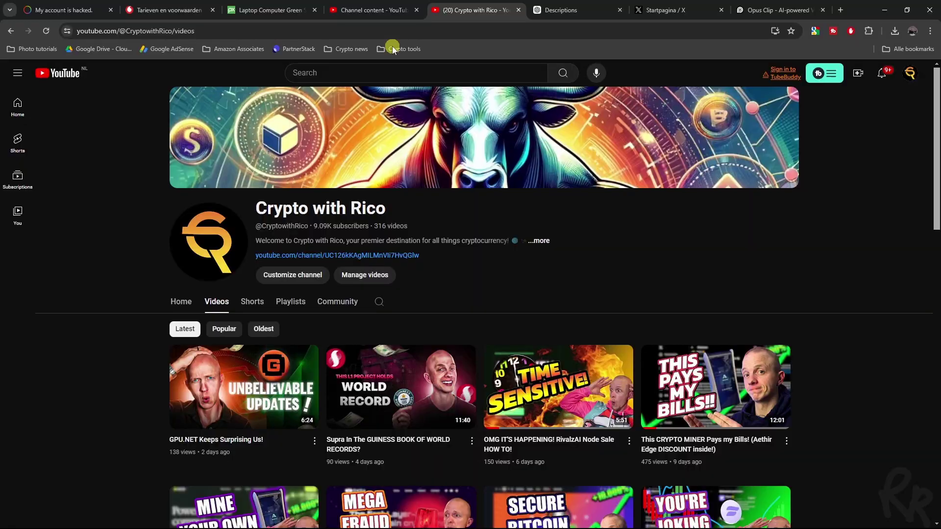
scroll(388, 320, down, 1)
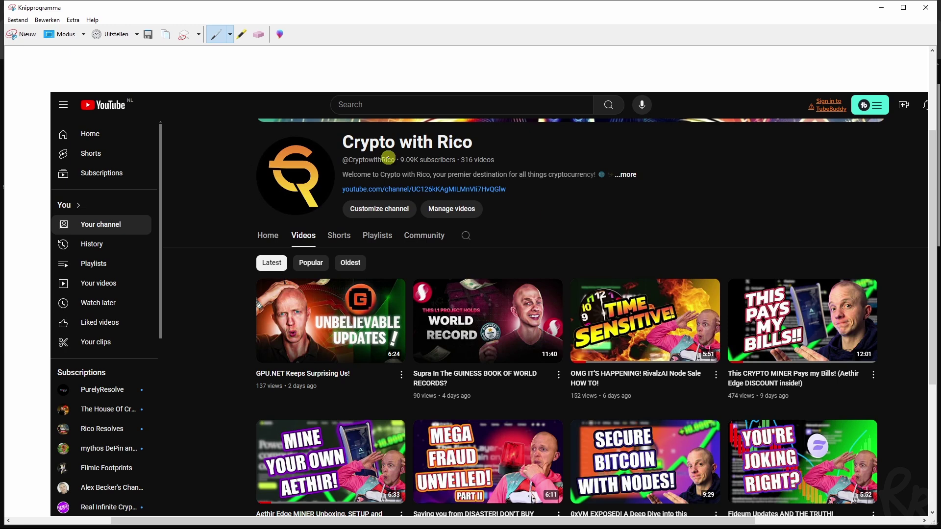
click(47, 20)
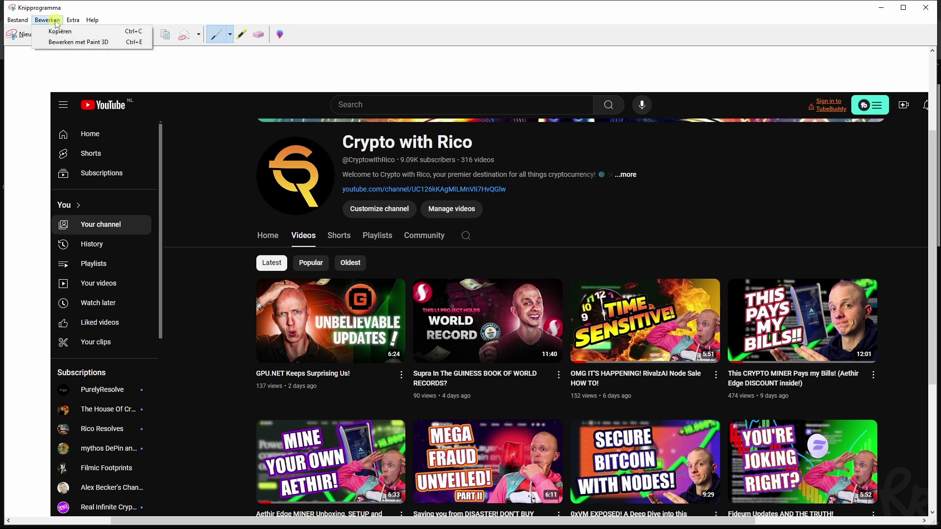
click(49, 30)
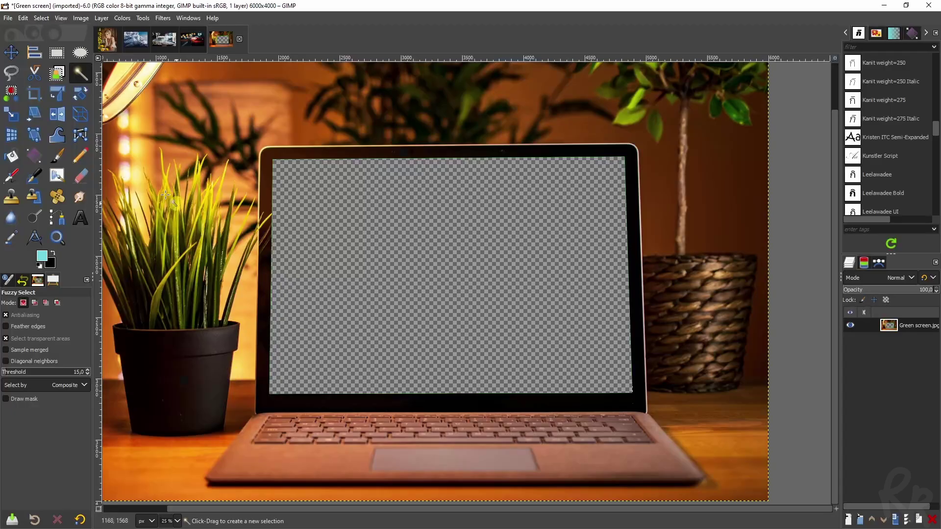
Paste the YouTube screenshot into the image as a new layer.
click(37, 40)
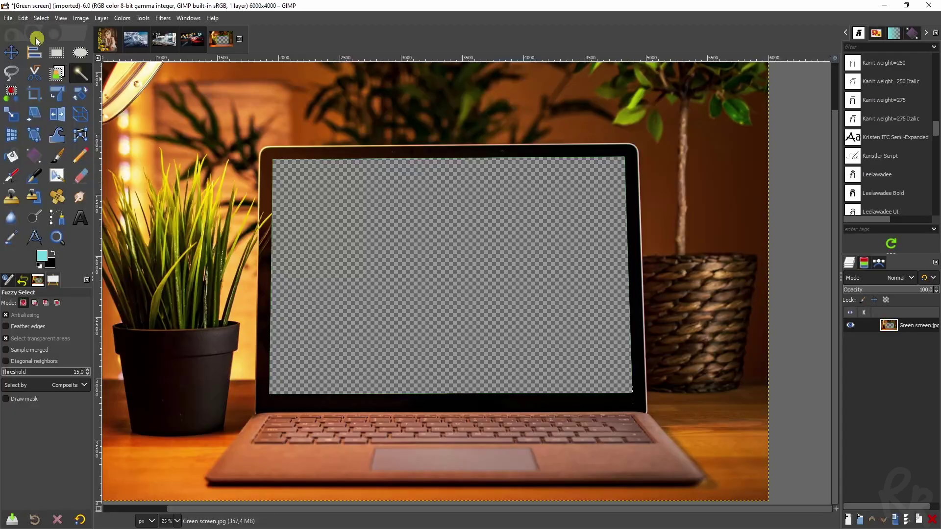
click(23, 21)
mouse_move(97, 162)
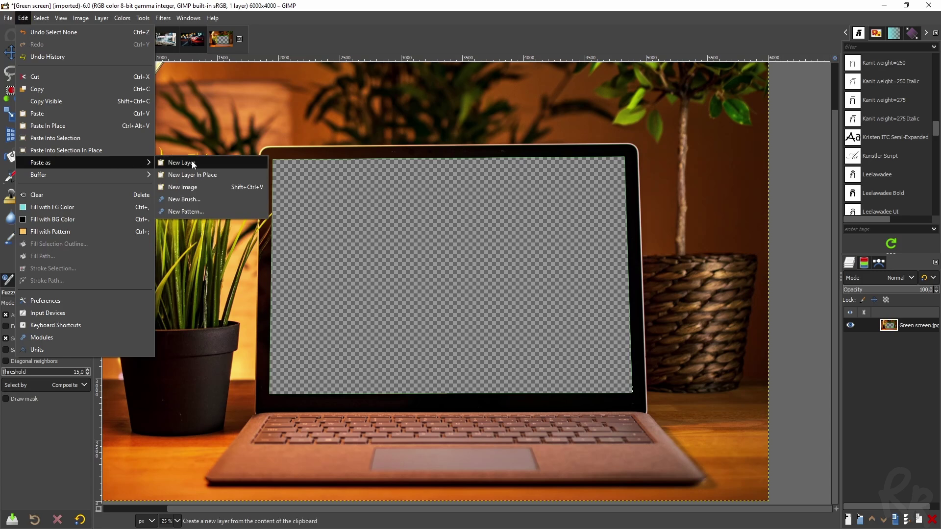
click(208, 160)
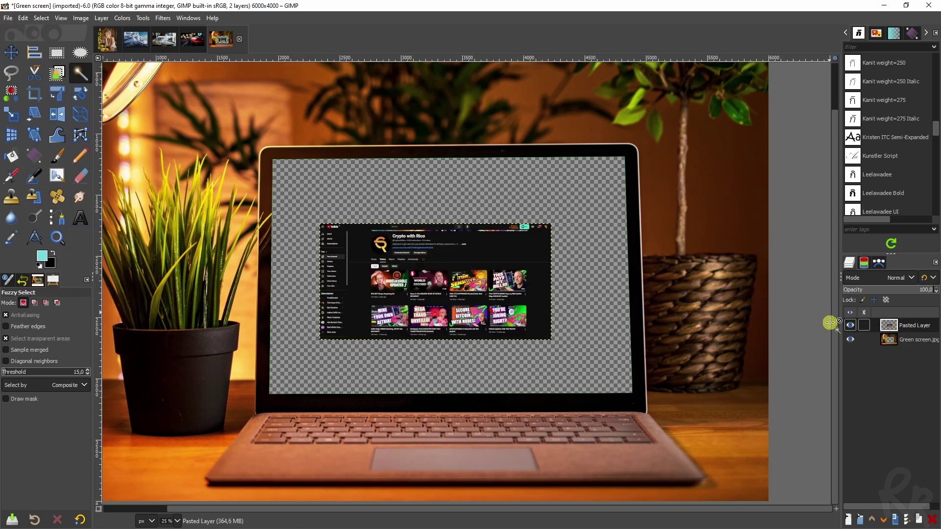
Scale the pasted screenshot up to 4268 × 2144 px.
click(11, 114)
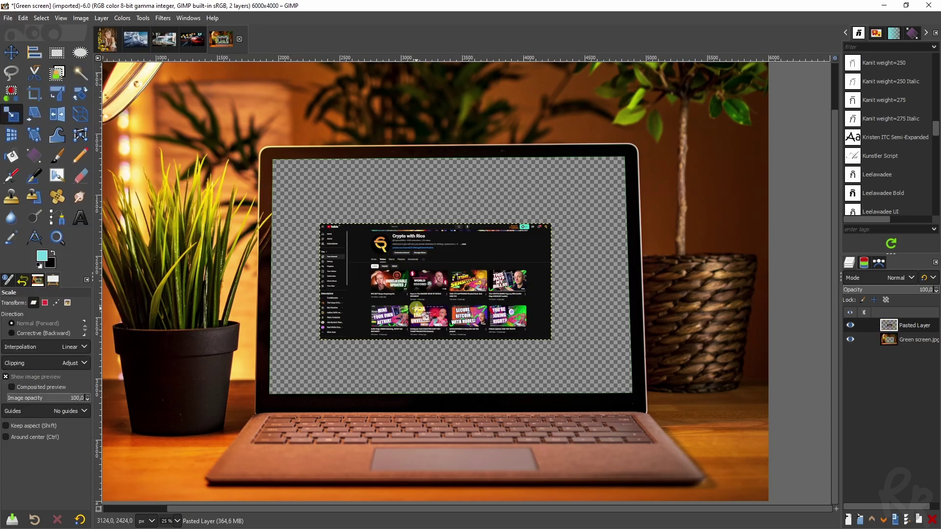
click(426, 314)
drag(321, 224, 174, 151)
click(811, 142)
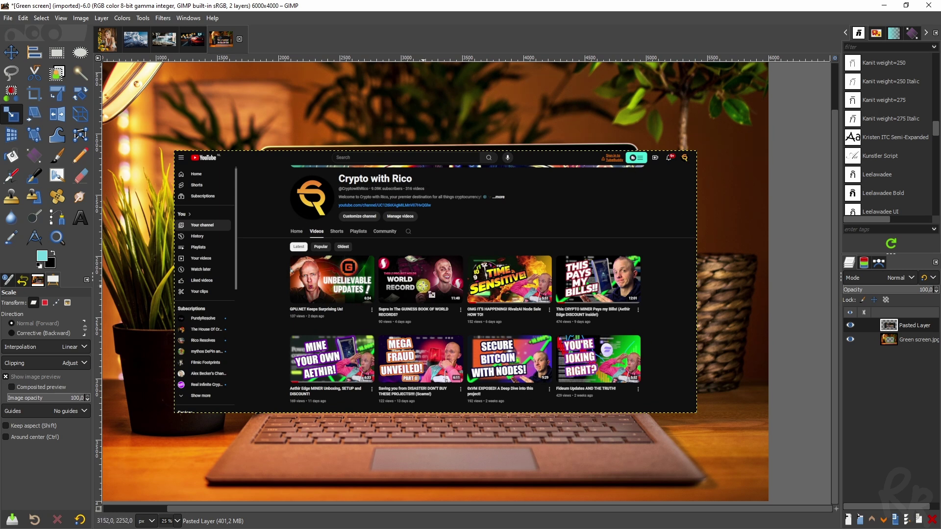
Move Pasted Layer below Green screen.jpg so it shows through the laptop display.
drag(892, 330, 889, 346)
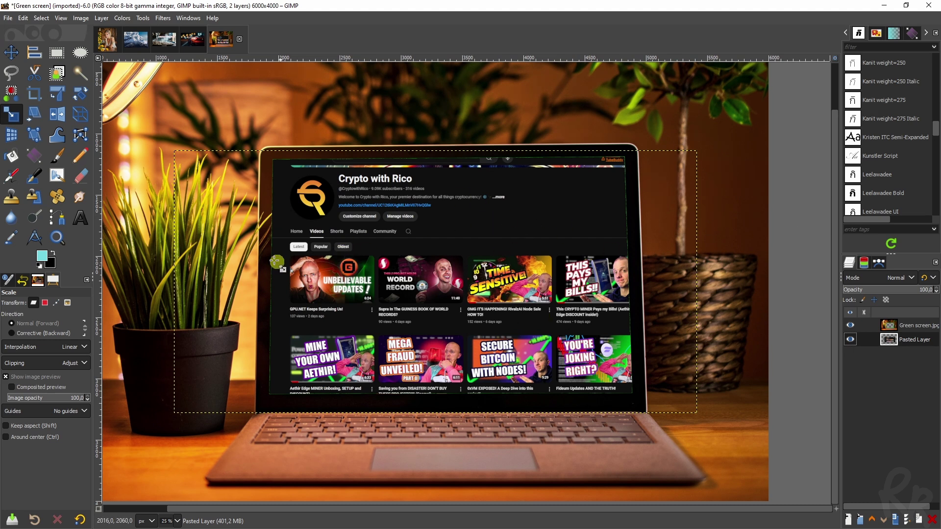
scroll(276, 262, up, 5)
scroll(294, 283, down, 4)
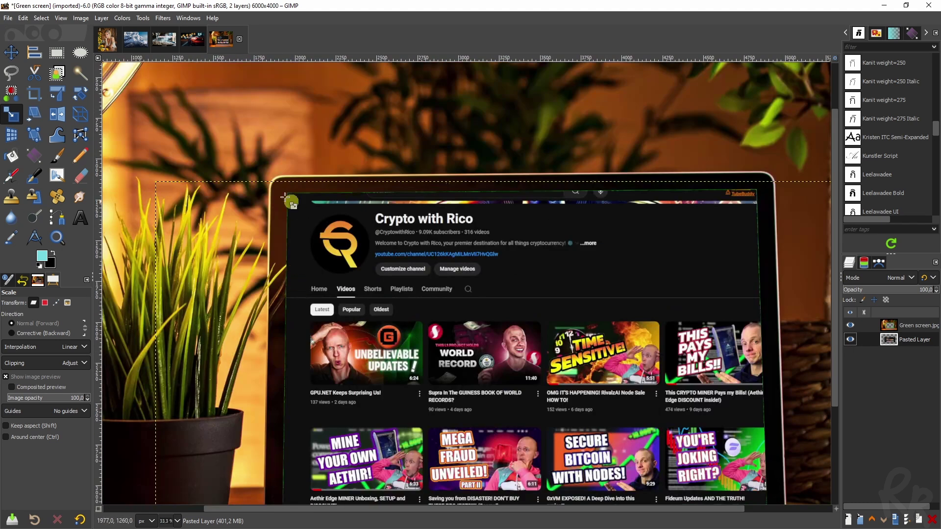
scroll(619, 265, right, 3)
scroll(620, 264, down, 1)
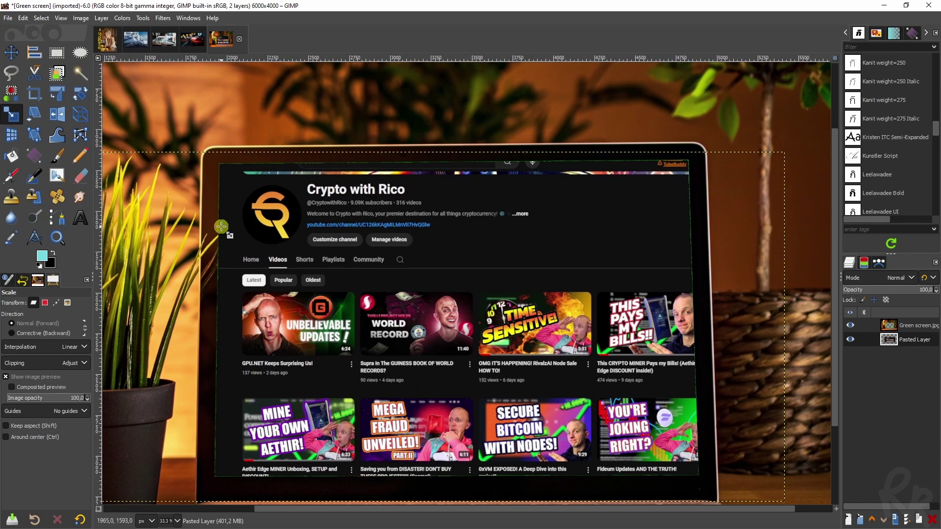
scroll(443, 288, down, 2)
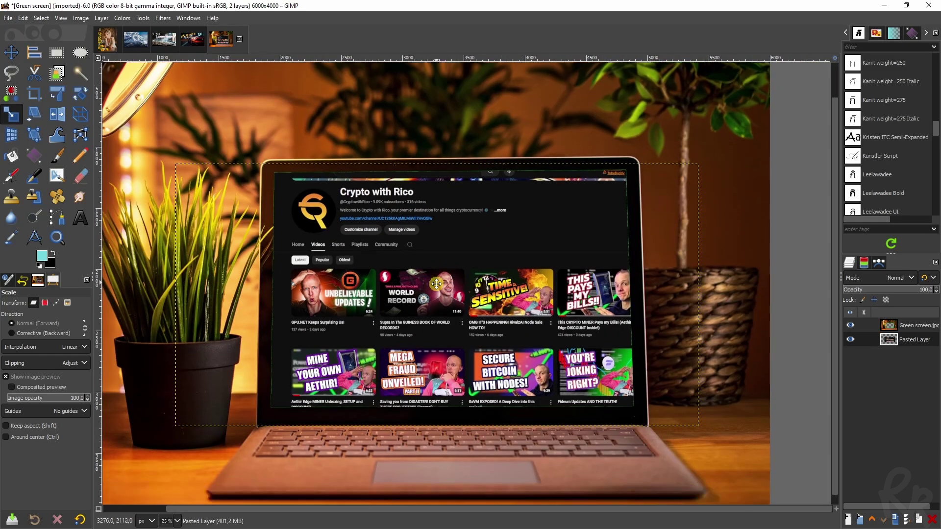
click(903, 326)
click(909, 340)
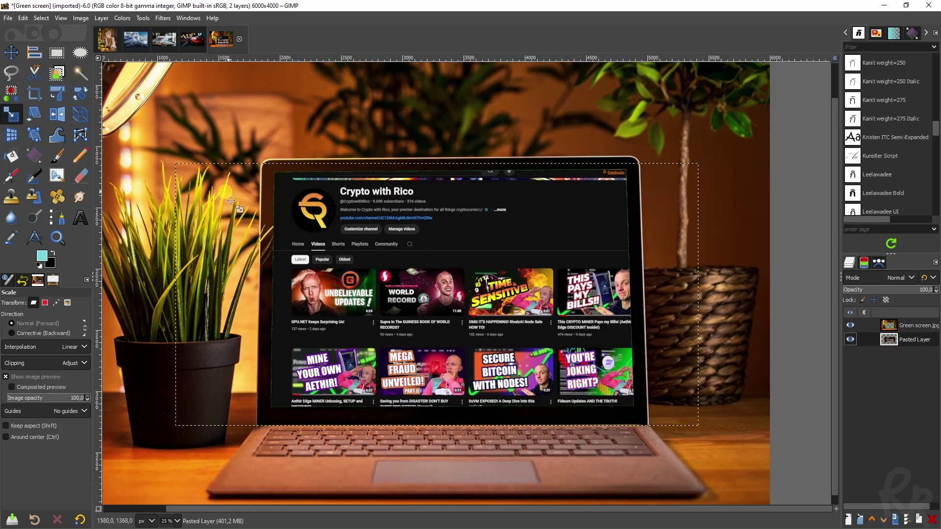
Lower the Pasted Layer's brightness and contrast to -16 each with Brightness-Contrast.
click(121, 18)
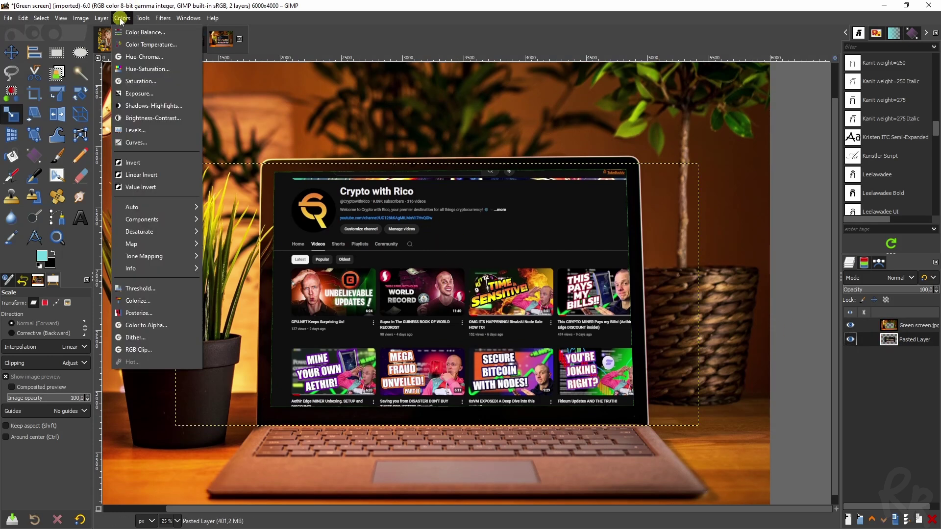
click(140, 121)
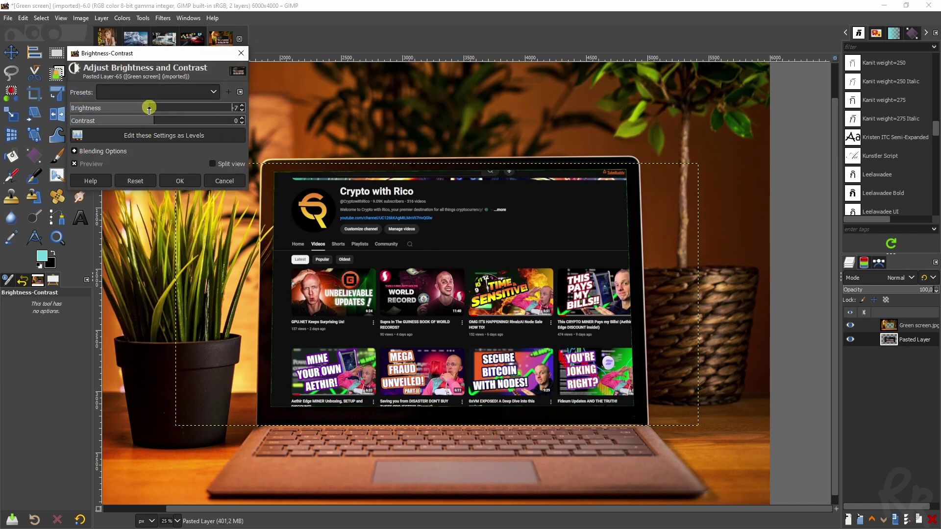
drag(149, 121, 143, 122)
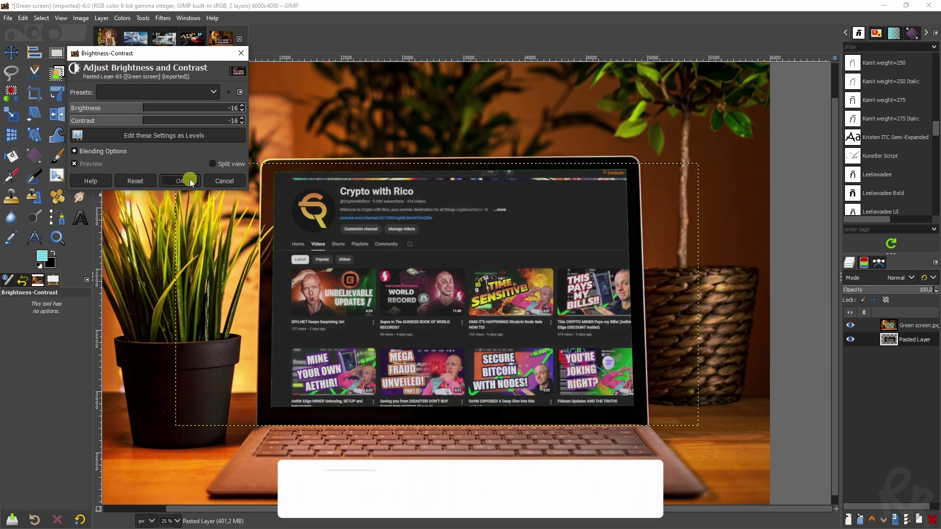